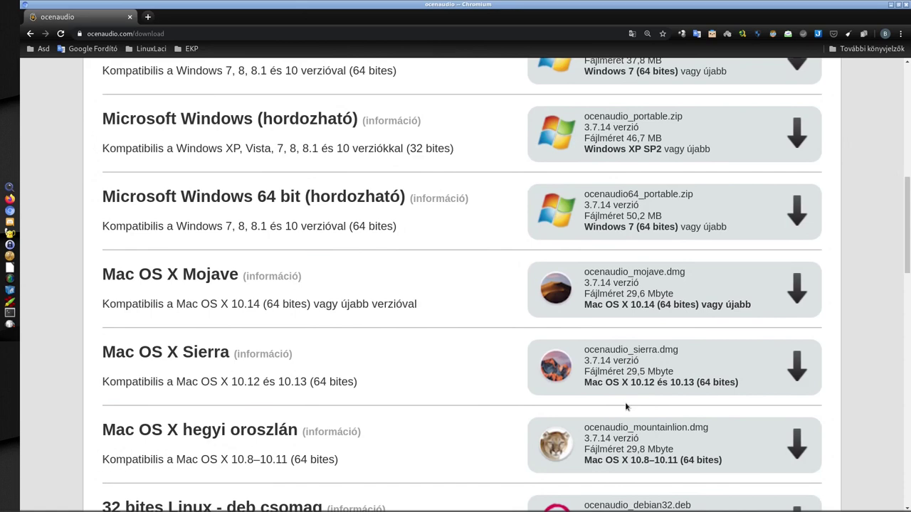
- Look through the ocenaudio download page for the available Windows, Mac OS X and Linux packages
scroll(626, 403, down, 4)
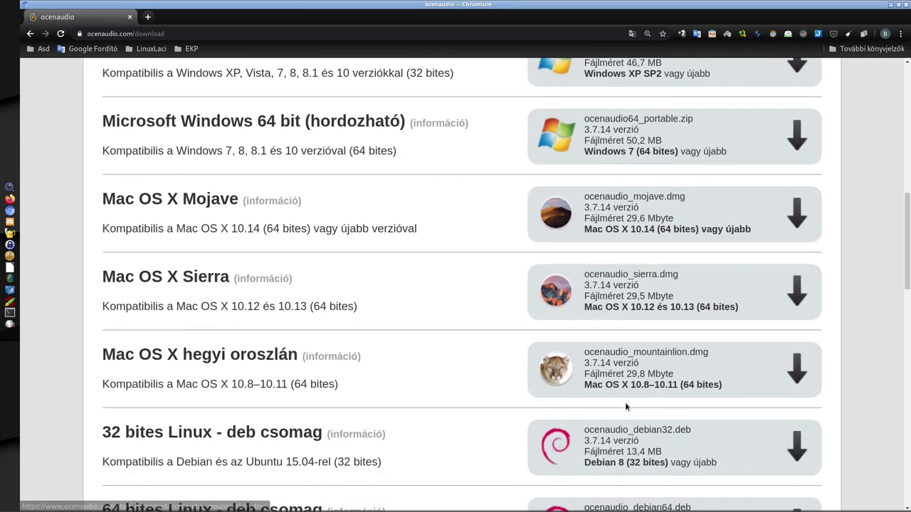
scroll(626, 406, down, 5)
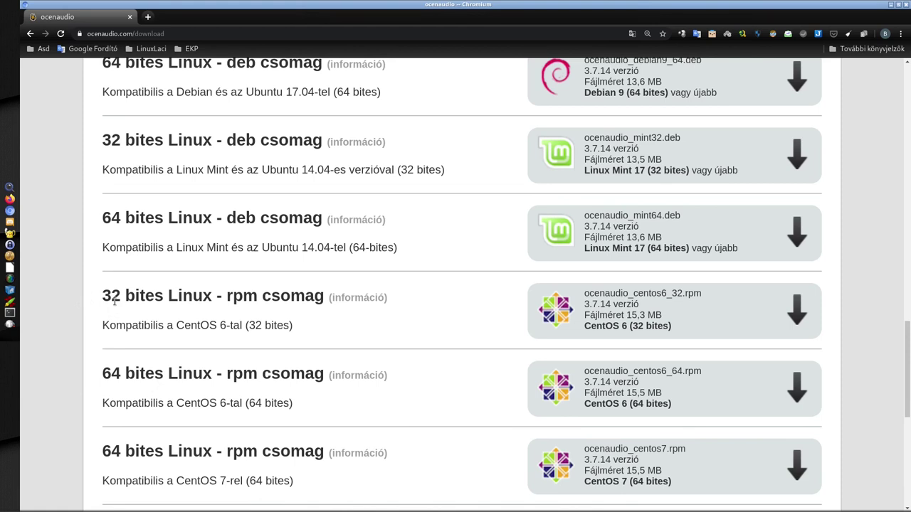
scroll(208, 292, down, 2)
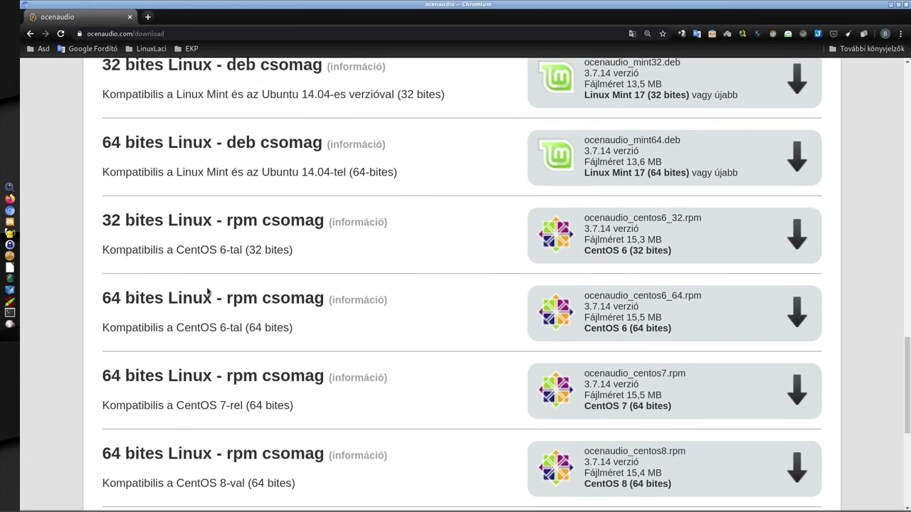
scroll(208, 292, down, 7)
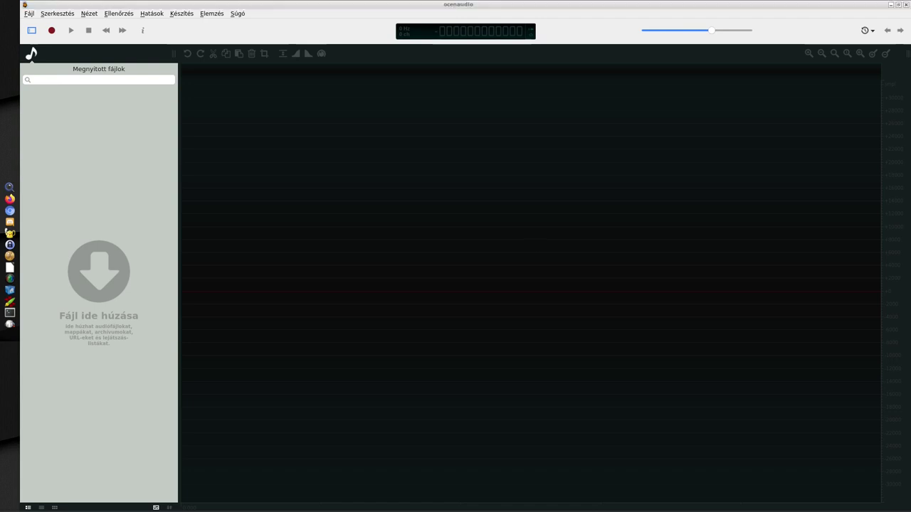
- Switch to ocenaudio and add the teszt m4a, mp4 and mp3 files to its open files list
drag(359, 228, 74, 181)
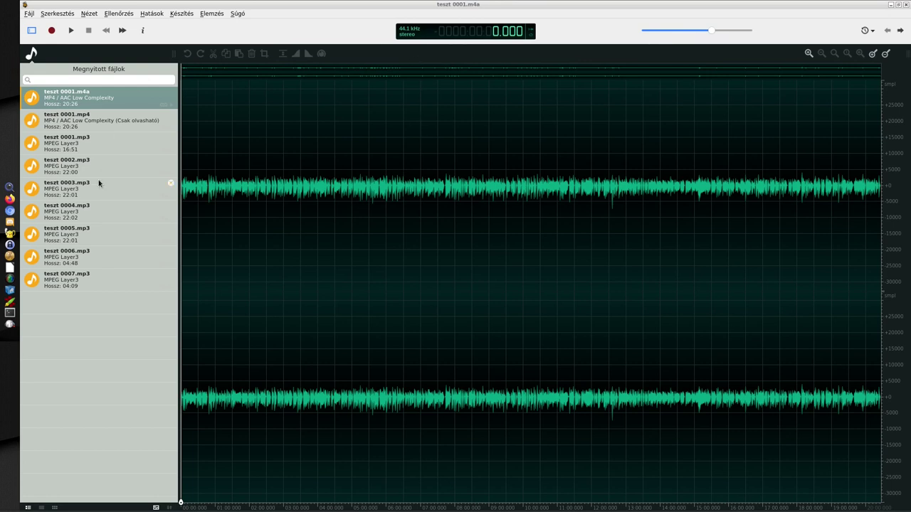
mouse_move(82, 201)
click(29, 13)
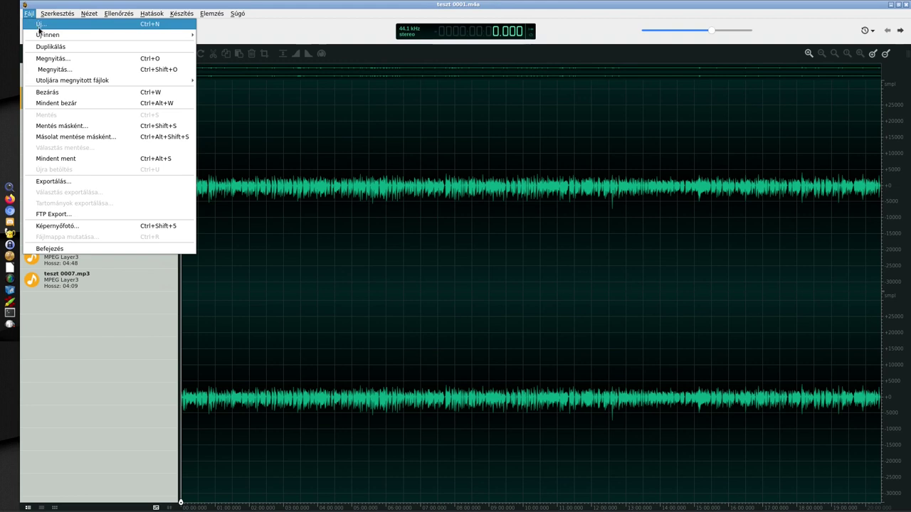
mouse_move(42, 37)
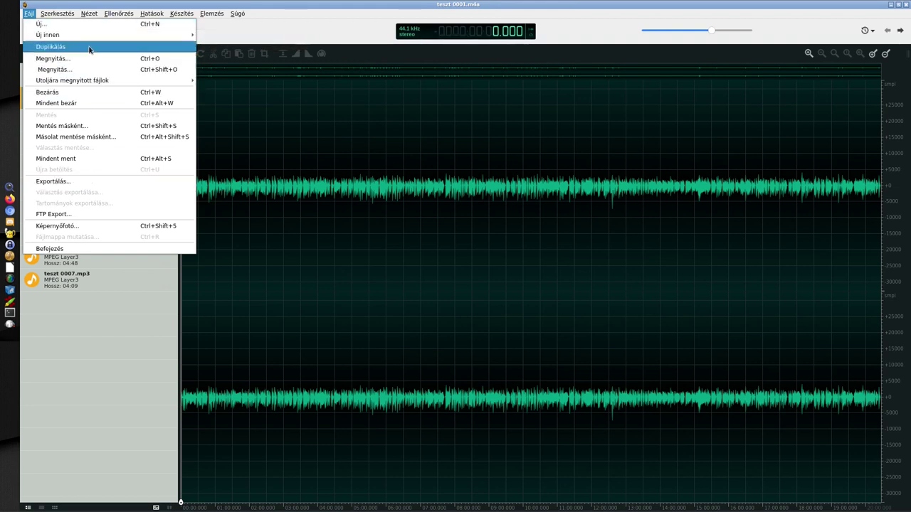
click(355, 208)
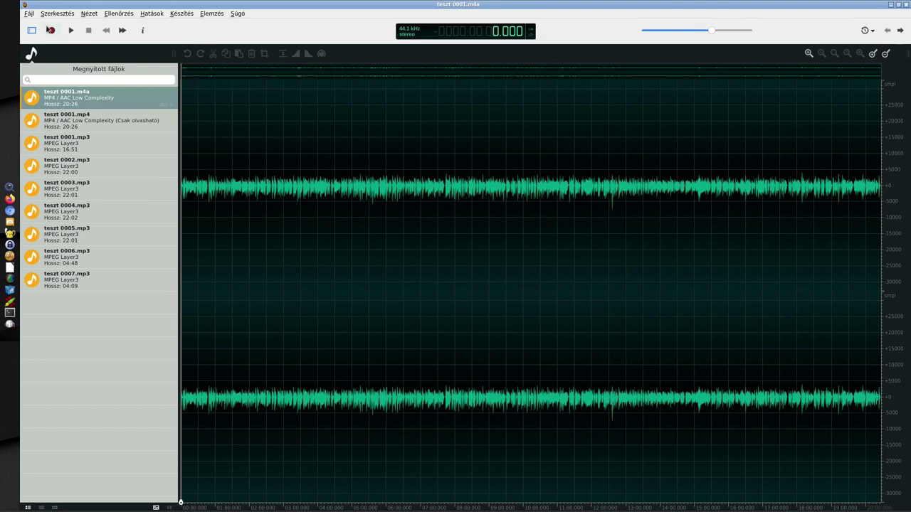
click(29, 13)
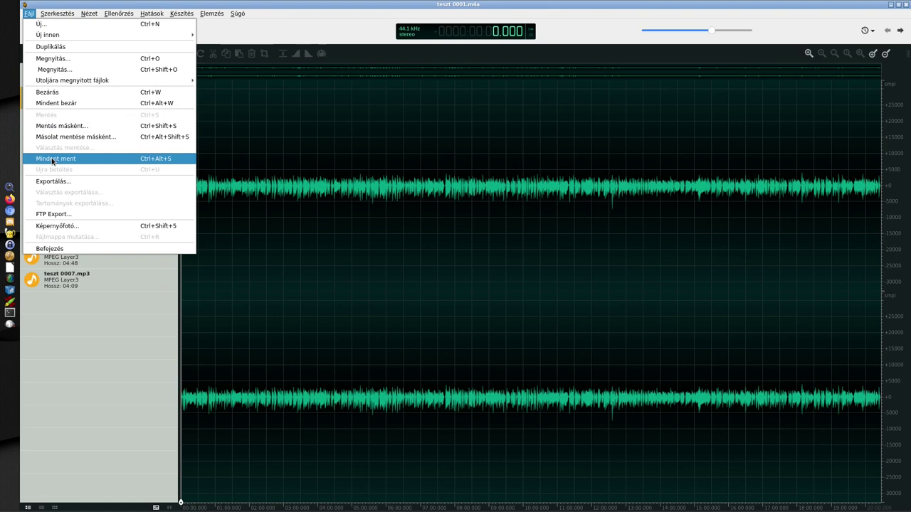
click(89, 308)
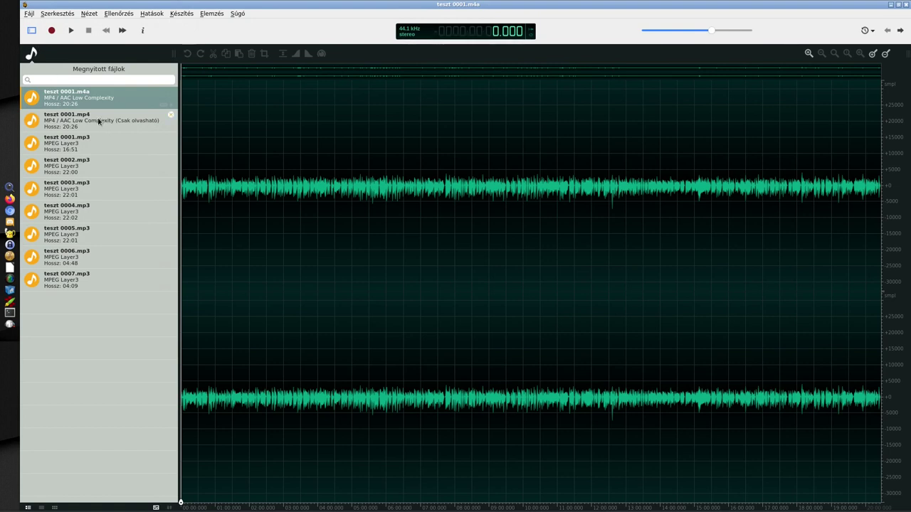
- Show the file information of teszt 0001.mp4 and make it the active file in the waveform editor
mouse_move(99, 123)
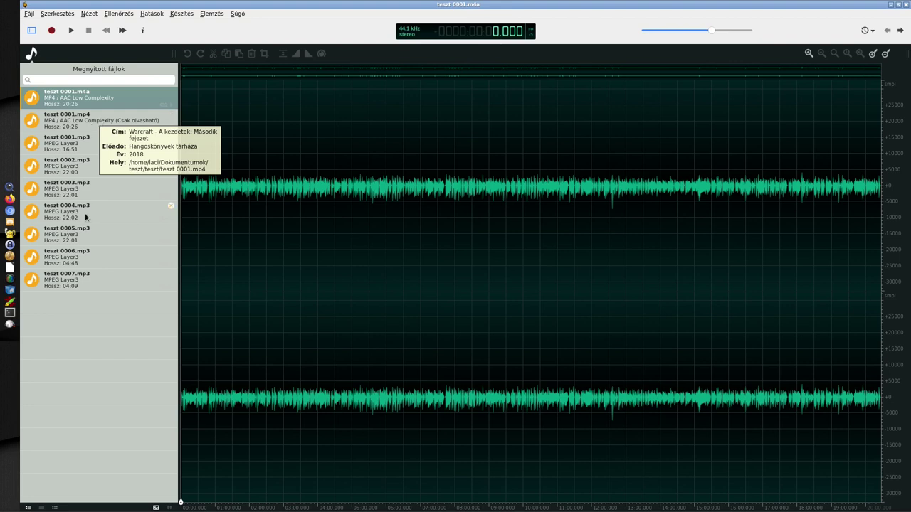
click(66, 118)
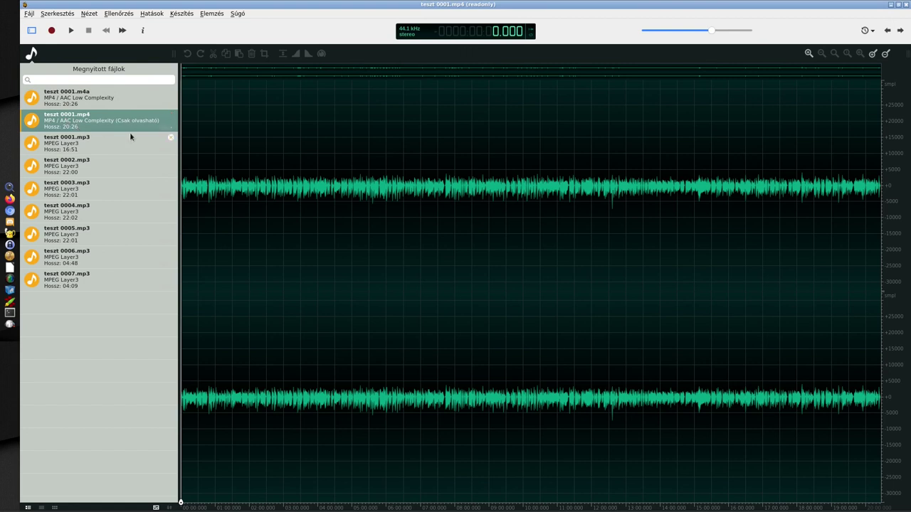
mouse_move(88, 122)
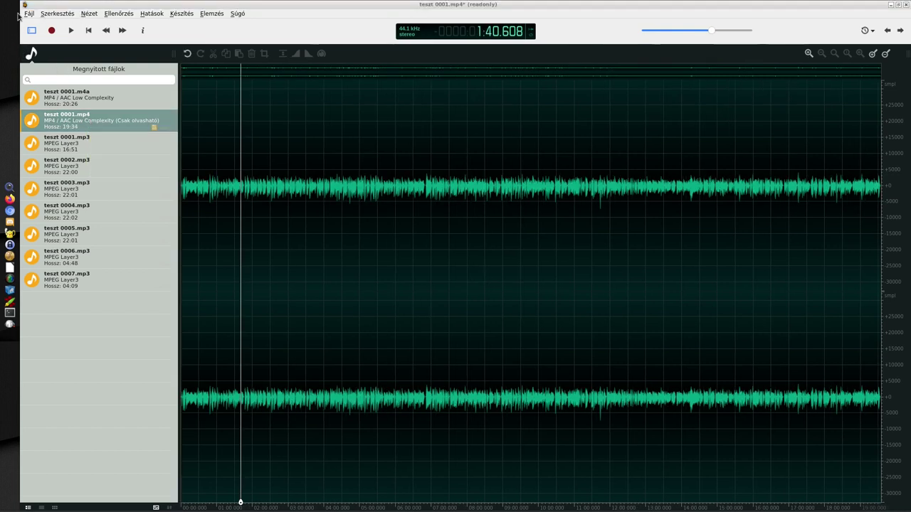
- Review the audio export settings for RAW, WAV, CAF, MPEG, MP4, OGG and the additional formats, and close without exporting
click(29, 14)
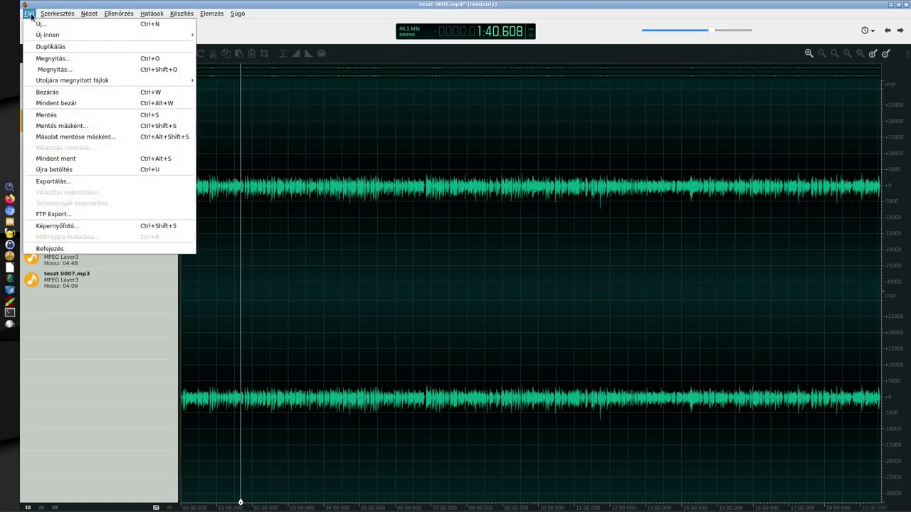
click(103, 183)
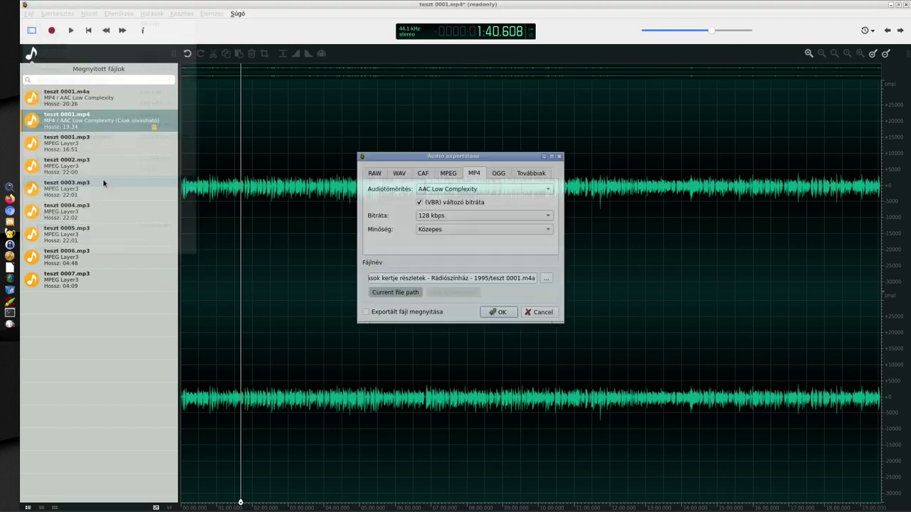
click(368, 173)
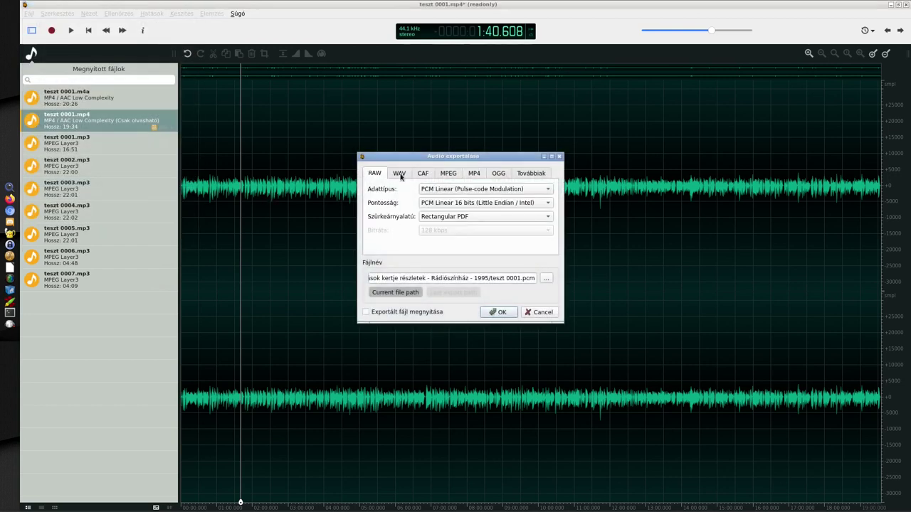
click(399, 174)
click(425, 174)
click(455, 175)
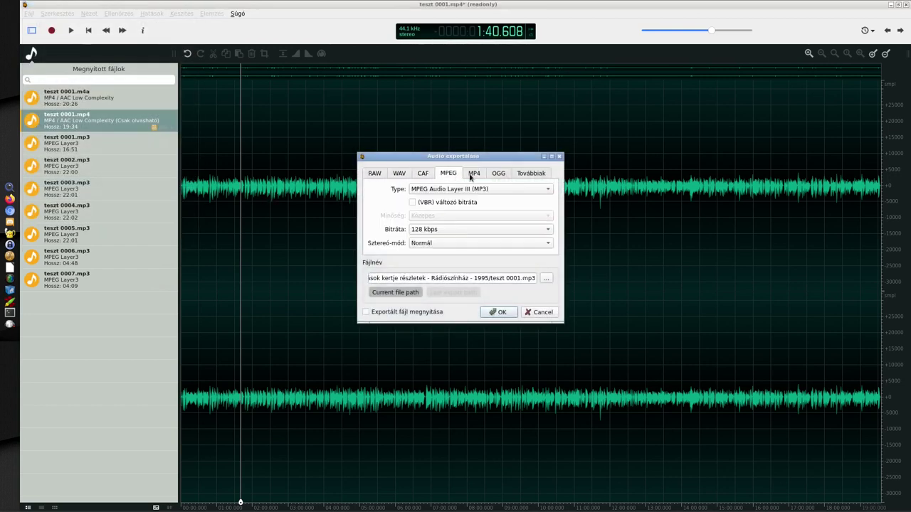
click(474, 175)
click(501, 175)
click(525, 175)
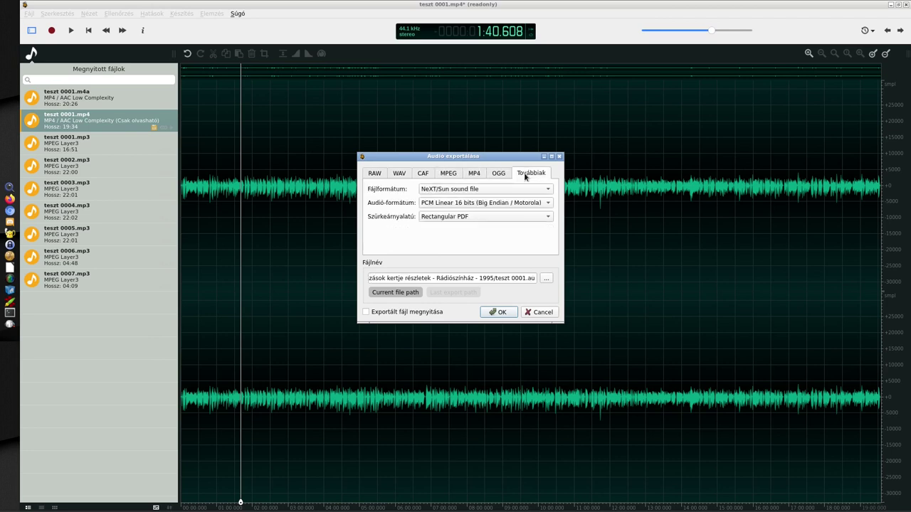
click(559, 157)
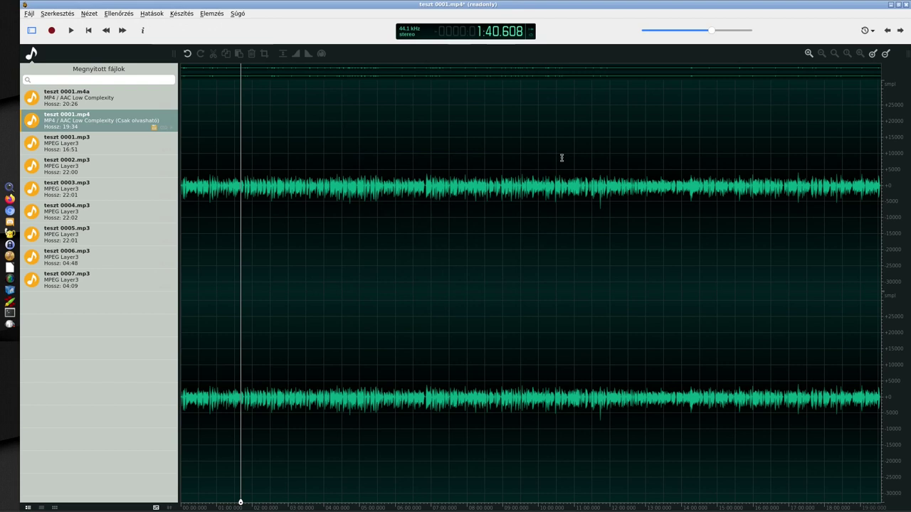
- Examine the FTP export settings for teszt 0001.mp4 and close them without uploading
click(29, 14)
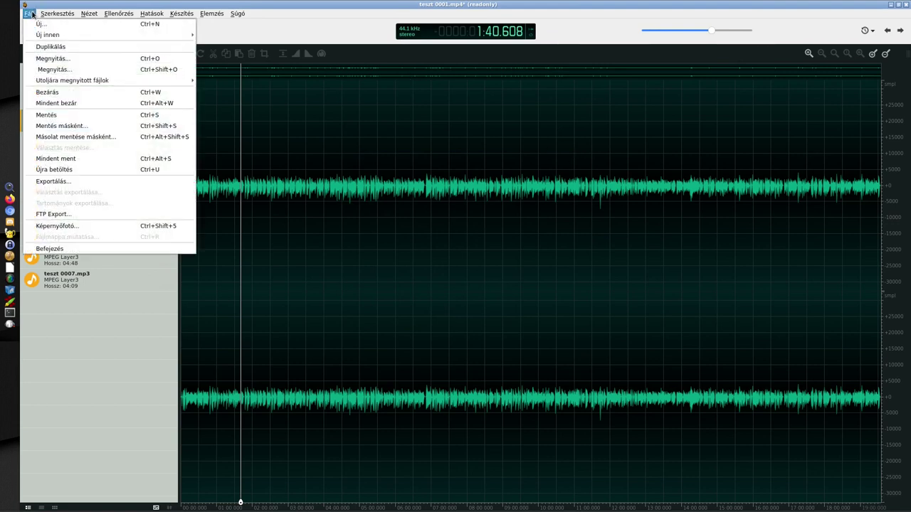
click(83, 216)
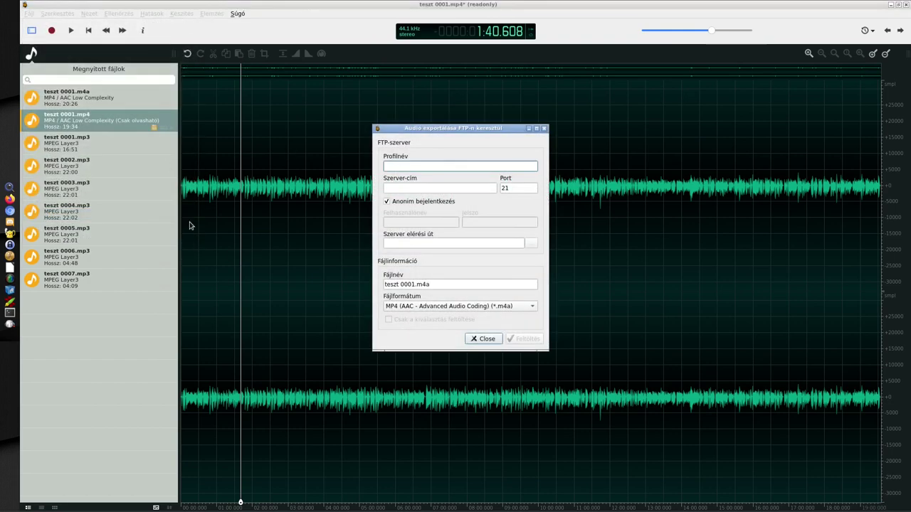
click(484, 339)
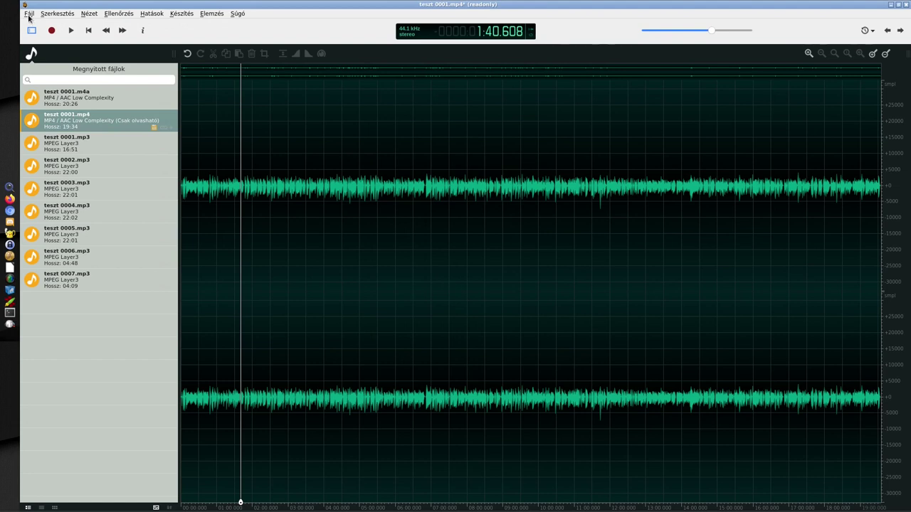
click(29, 15)
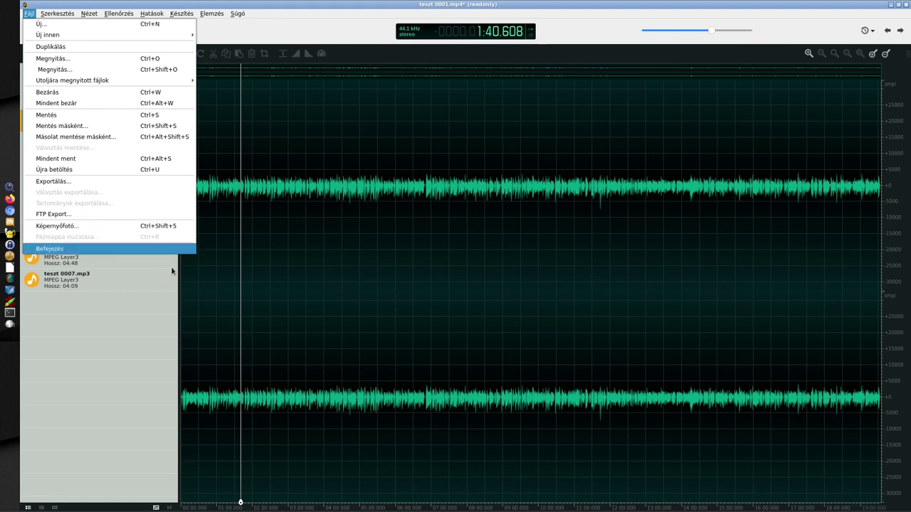
click(353, 288)
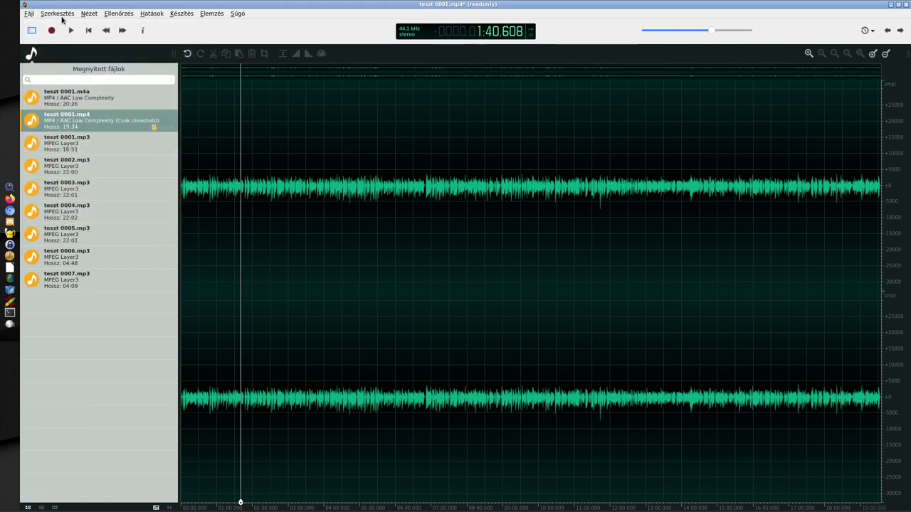
- Review the editing commands, and check the sample rate setting of teszt 0001.mp4 and accept it as is
click(52, 15)
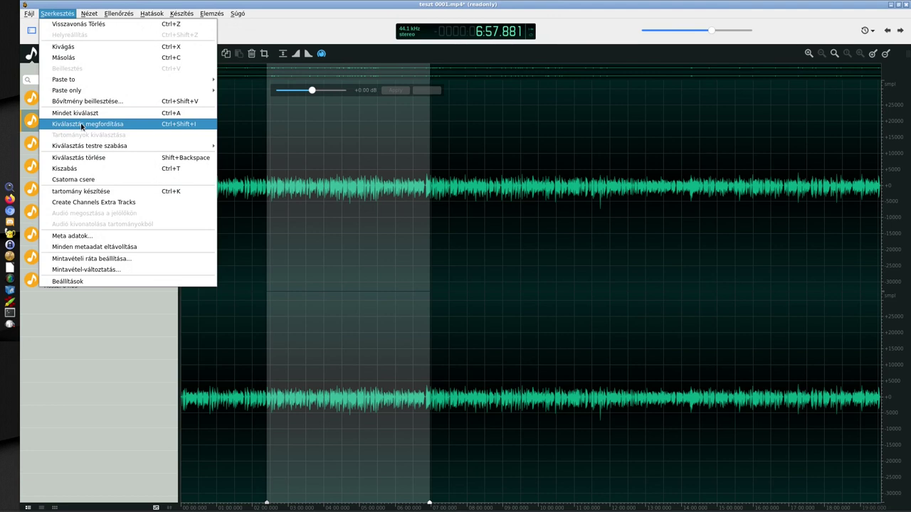
mouse_move(71, 148)
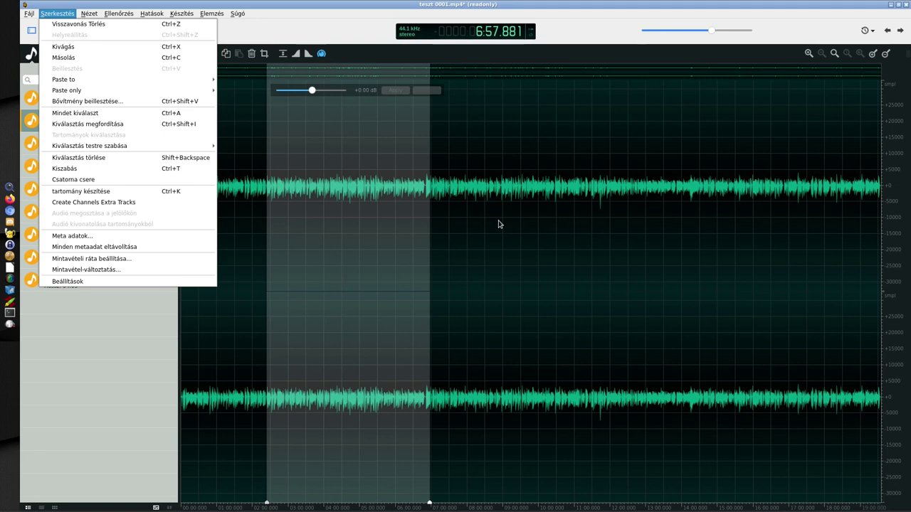
click(145, 258)
click(473, 295)
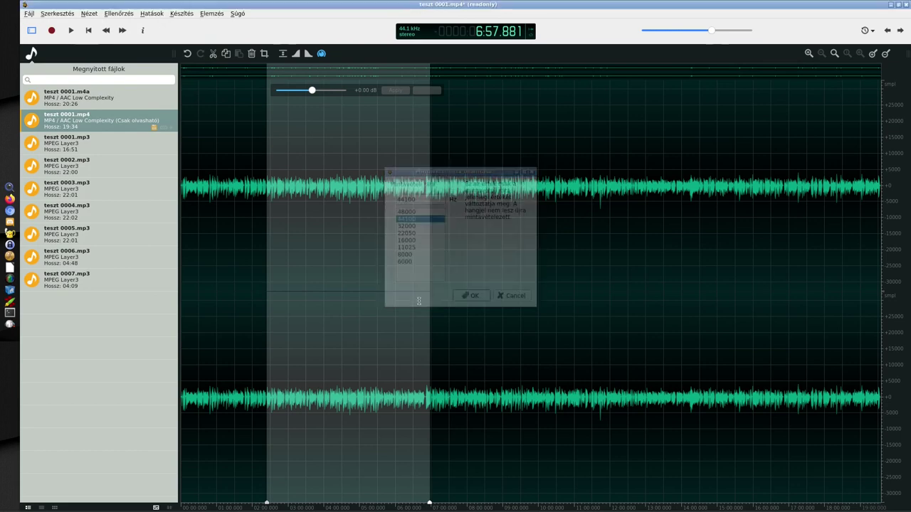
- Open the program's general settings and view the available colour schemes, keeping Víz
click(69, 15)
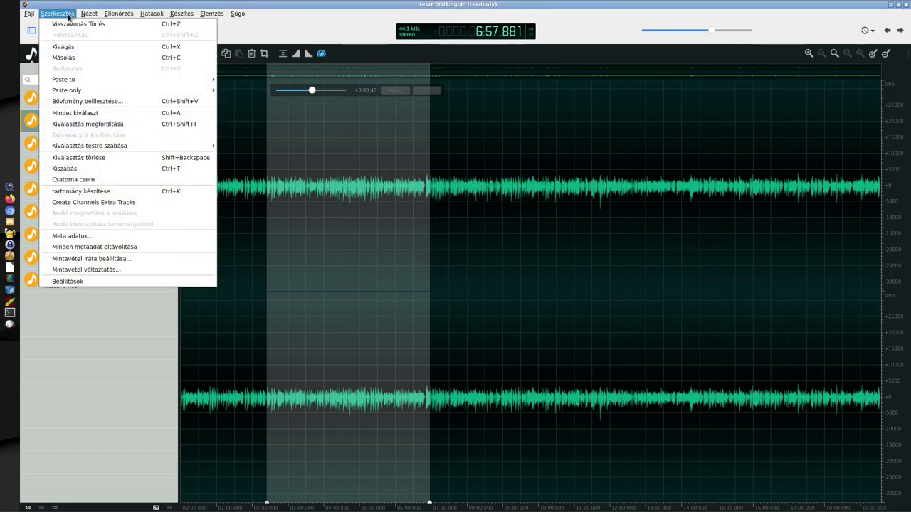
click(67, 281)
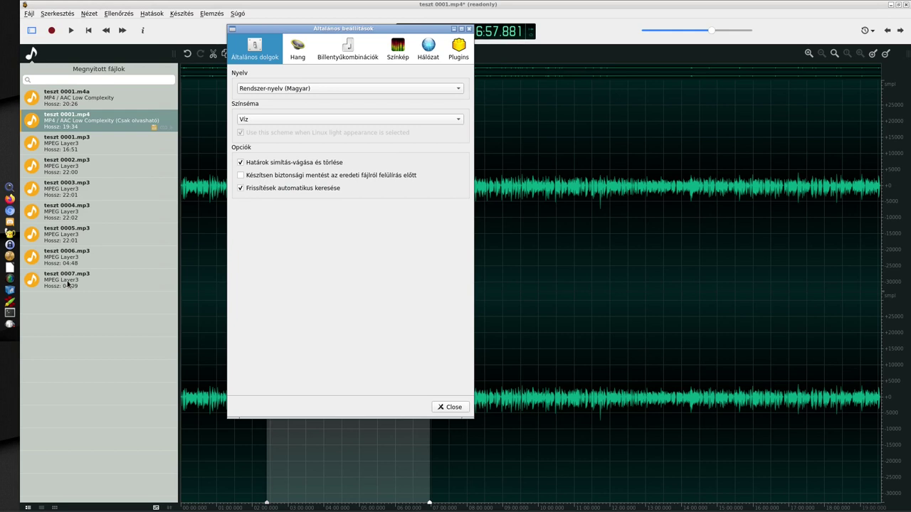
click(317, 120)
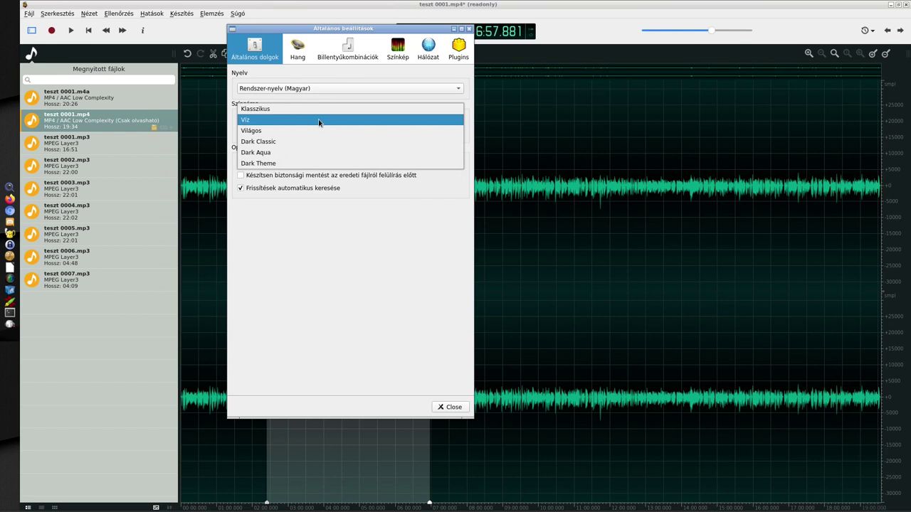
click(319, 123)
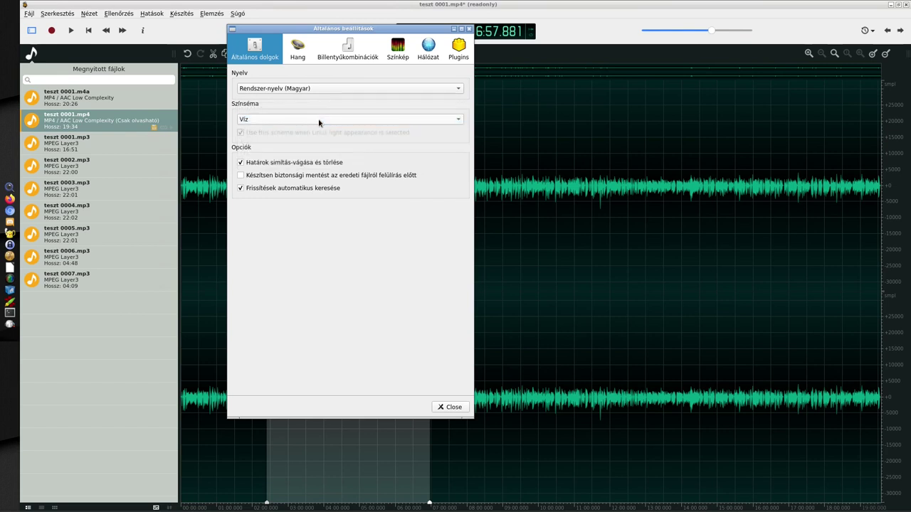
- Try the Világos colour scheme and switch back to Víz
click(319, 121)
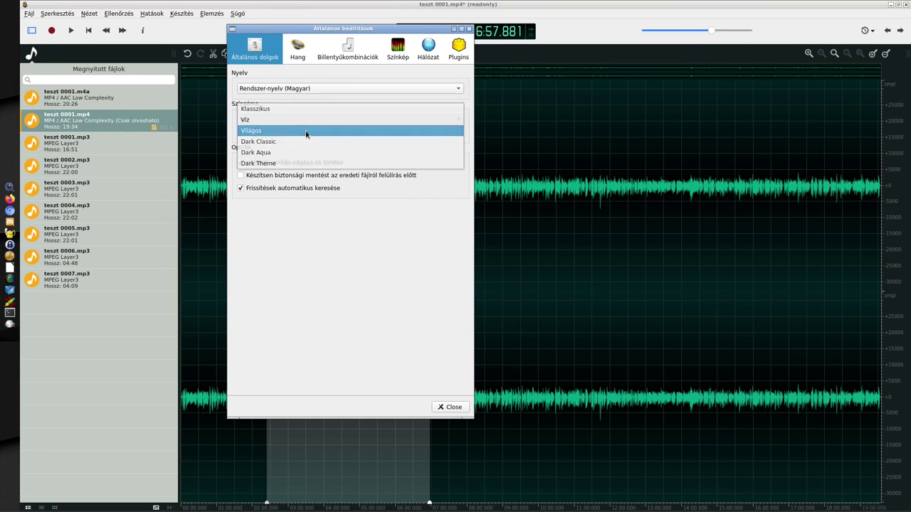
click(306, 134)
click(299, 122)
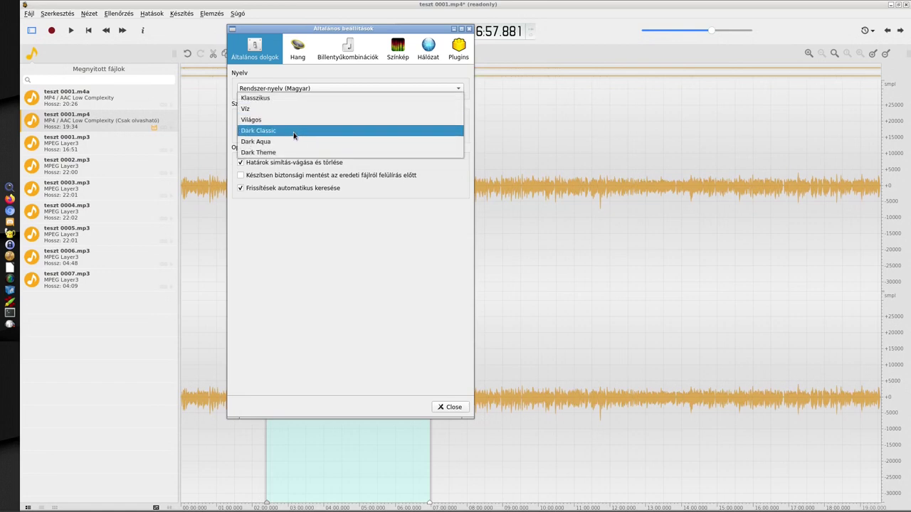
click(292, 111)
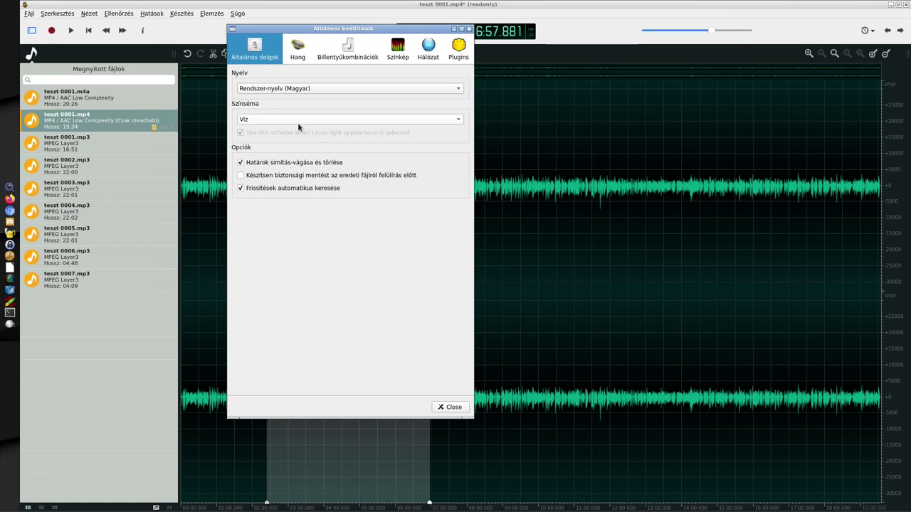
- Show the Hang (audio) settings with the playback and recording device options
click(297, 48)
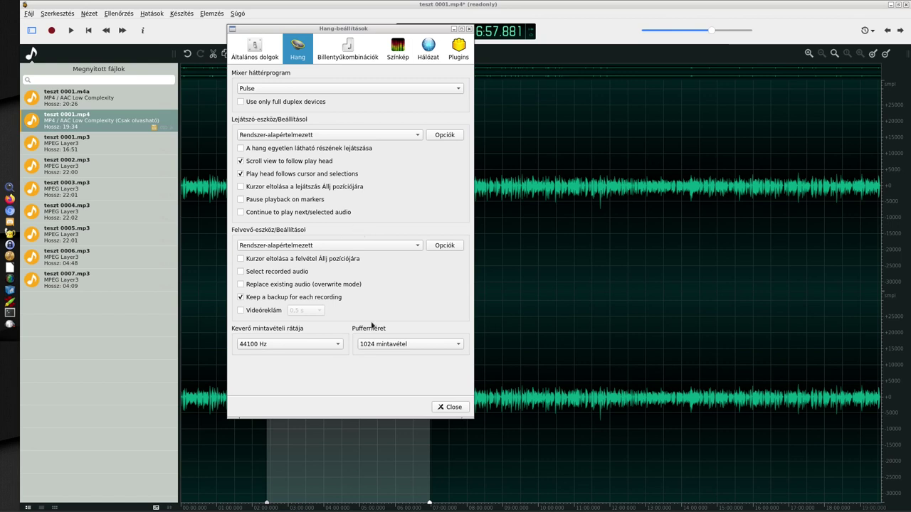
- View the mixer sample rate choices, keeping 44100 Hz, and show the list of keyboard shortcuts
click(331, 346)
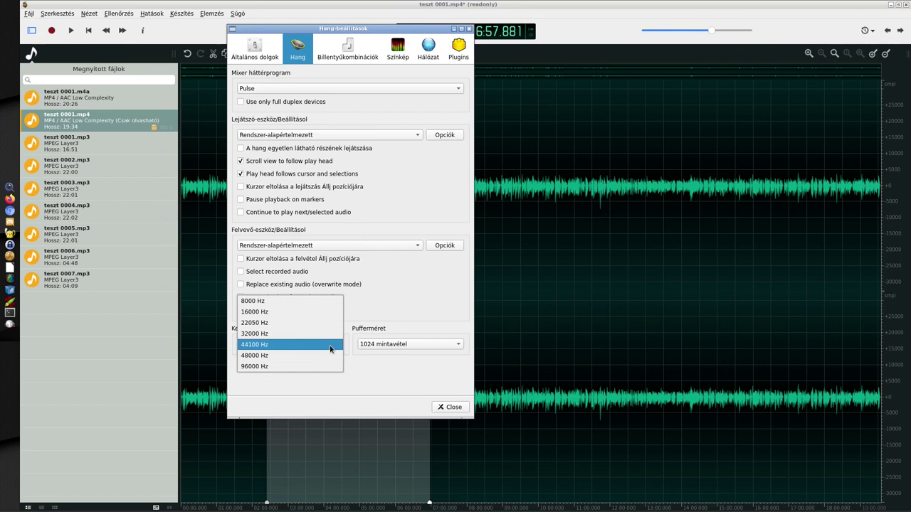
click(330, 347)
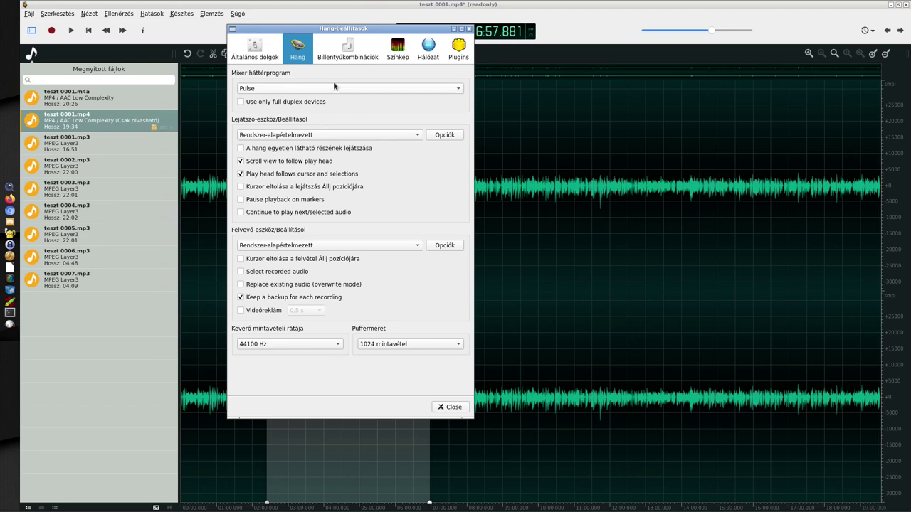
click(340, 51)
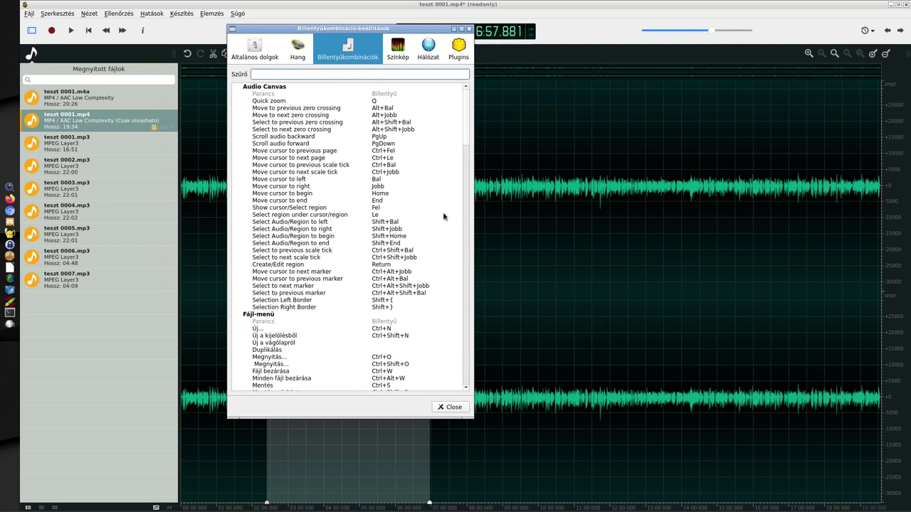
- In the Színkép (spectrum) settings, apply the Szélessáv preset and set the window size (Ablakméret) to 46 %
click(397, 50)
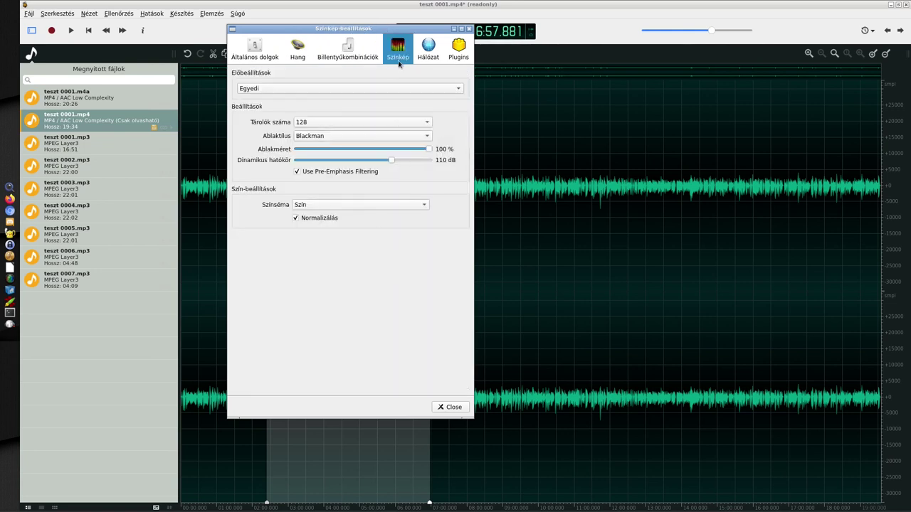
click(408, 88)
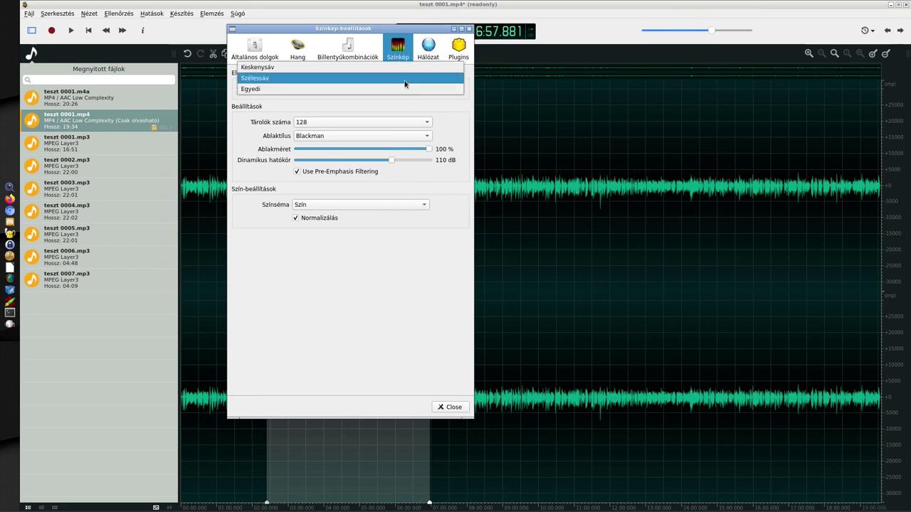
click(405, 78)
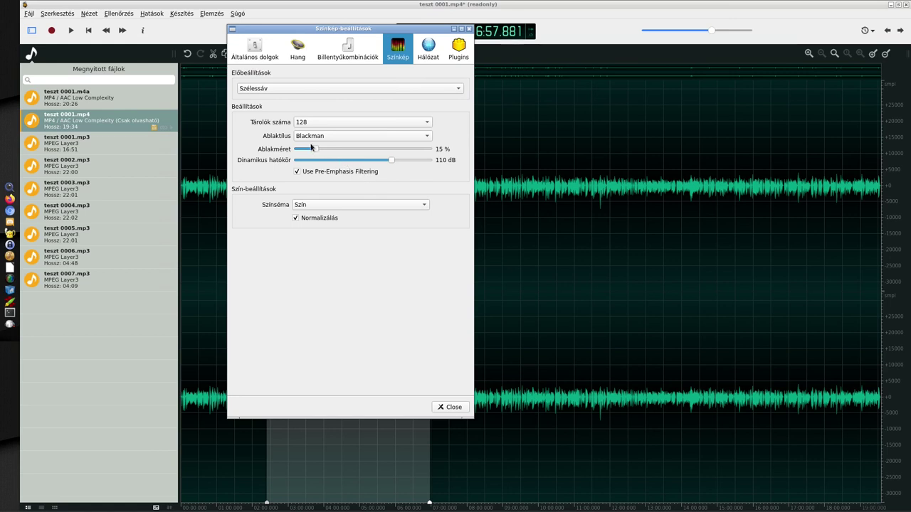
drag(313, 148, 353, 149)
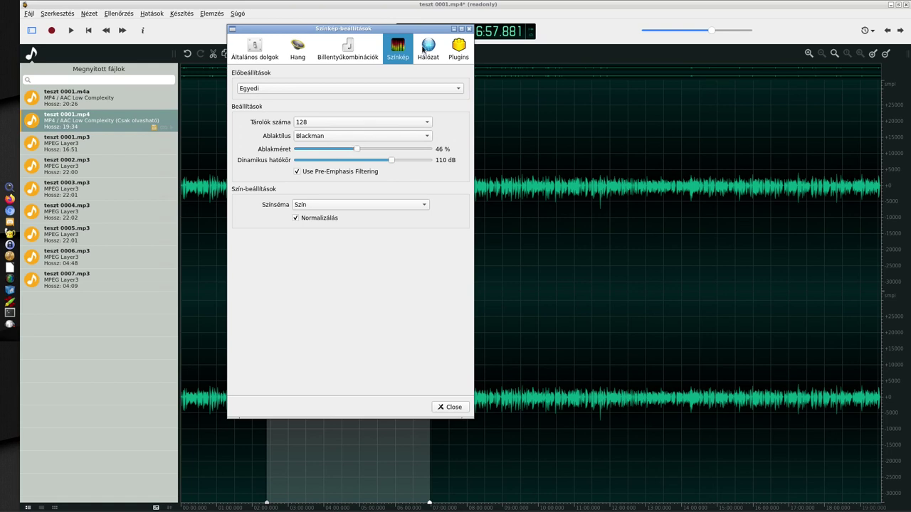
- Show the network proxy settings and the VST plugin preferences
click(426, 56)
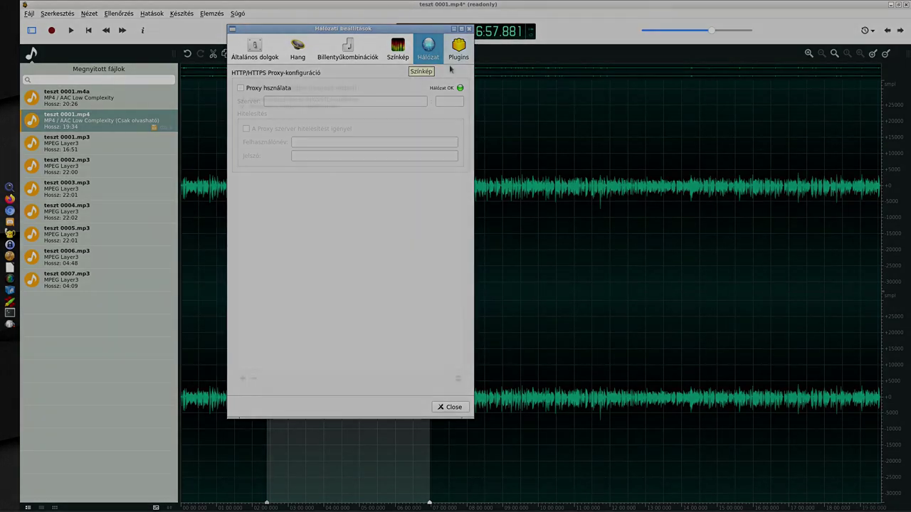
click(459, 50)
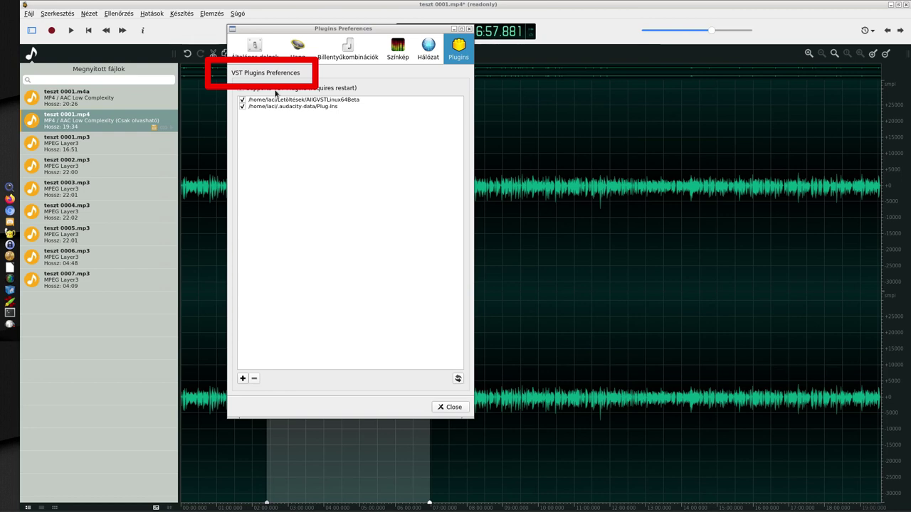
- Show hidden folders in the folder chooser and choose .audacity-data/Plug-Ins as a VST plugin folder
click(244, 380)
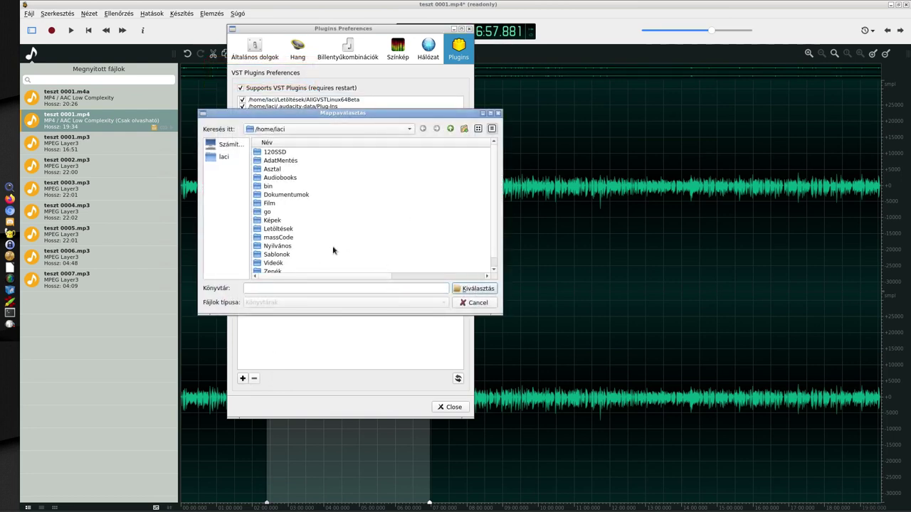
drag(349, 276, 313, 281)
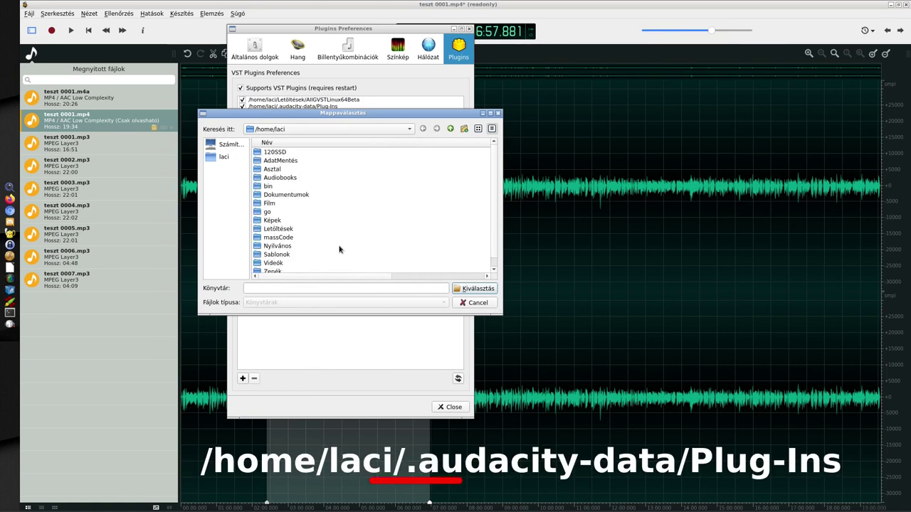
right_click(337, 194)
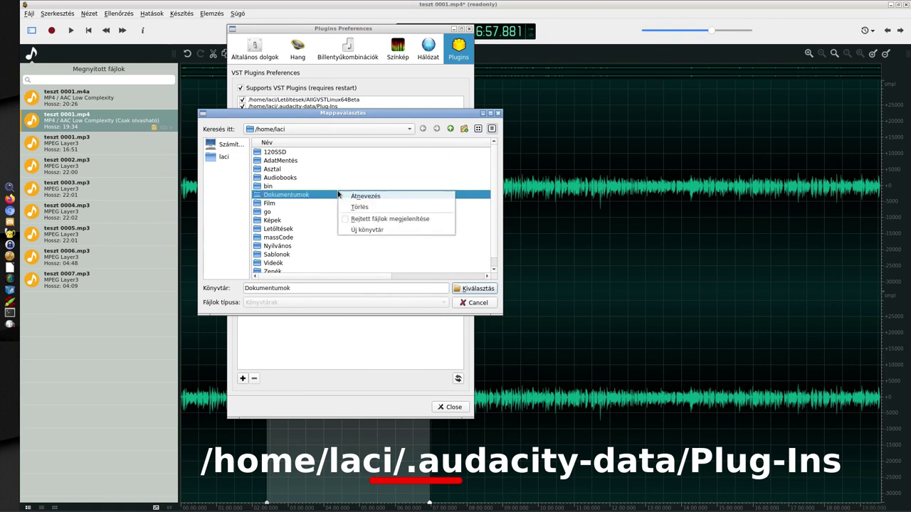
click(380, 221)
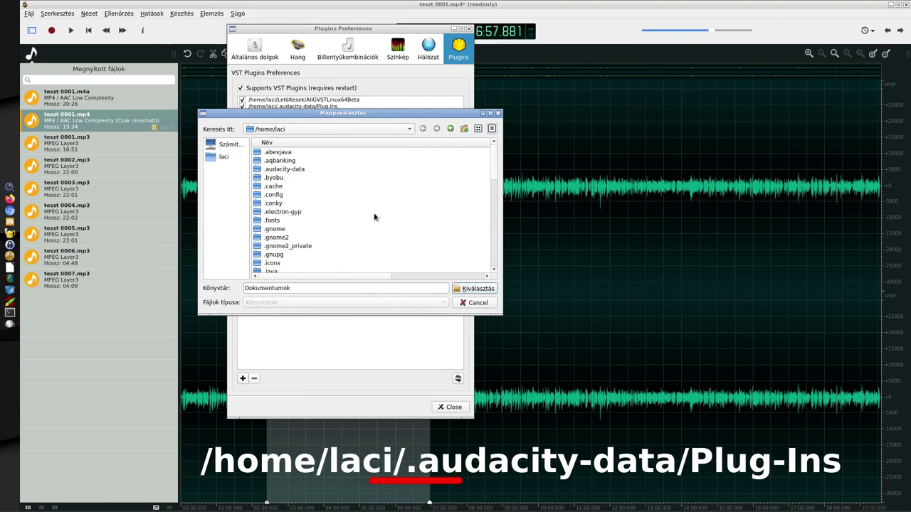
double_click(291, 170)
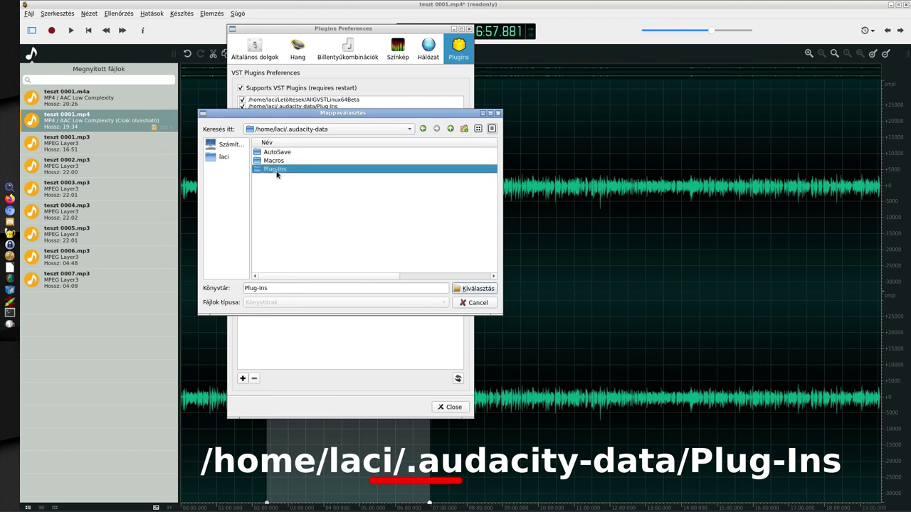
double_click(278, 171)
click(476, 289)
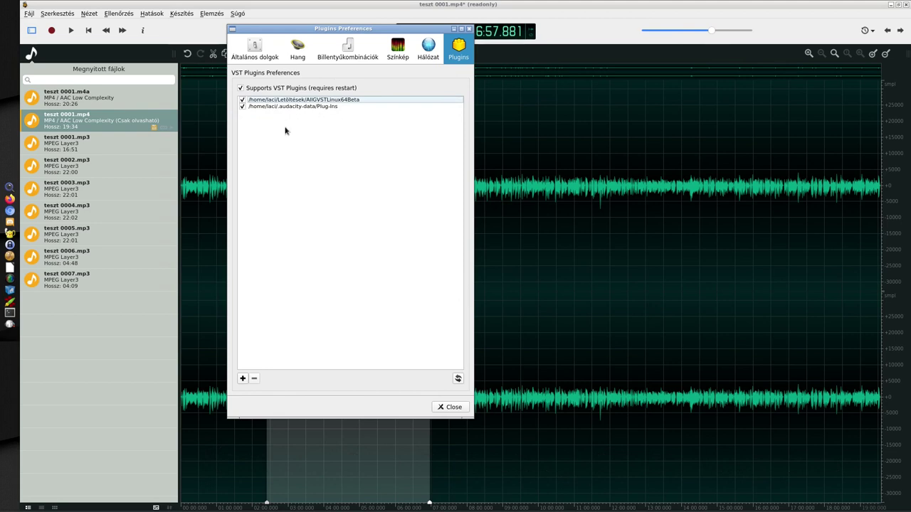
- Disable the .audacity-data/Plug-Ins folder, rescan the VST plugins and close the settings
click(243, 106)
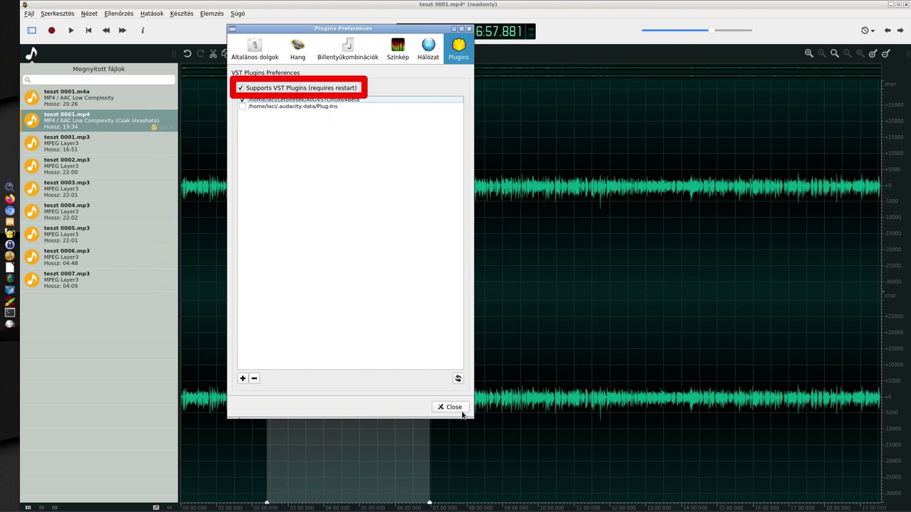
click(458, 379)
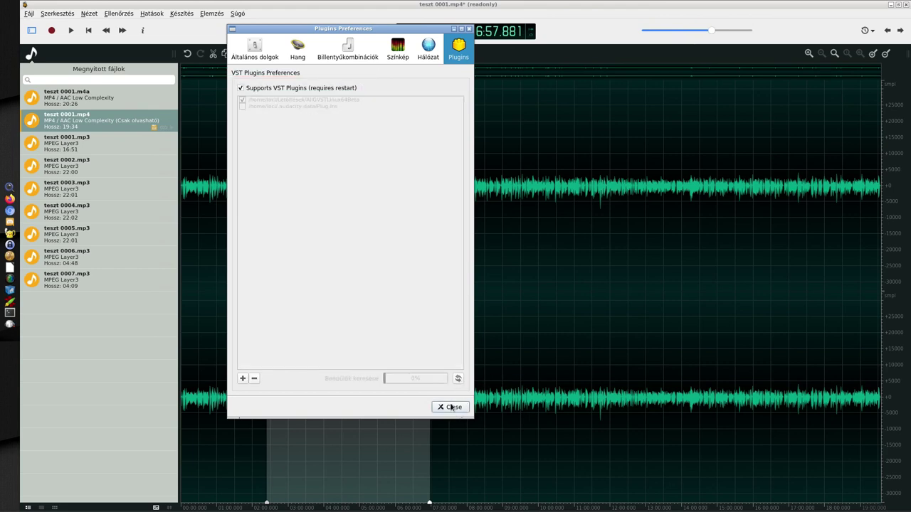
click(453, 407)
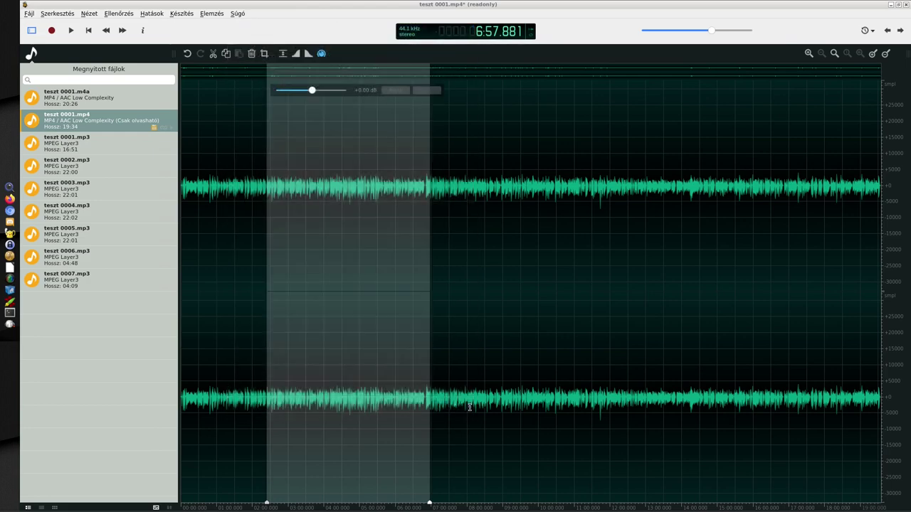
- Display teszt 0001.mp4 as a spectrogram and switch back to the waveform (Hullámforma) view
click(88, 14)
click(88, 14)
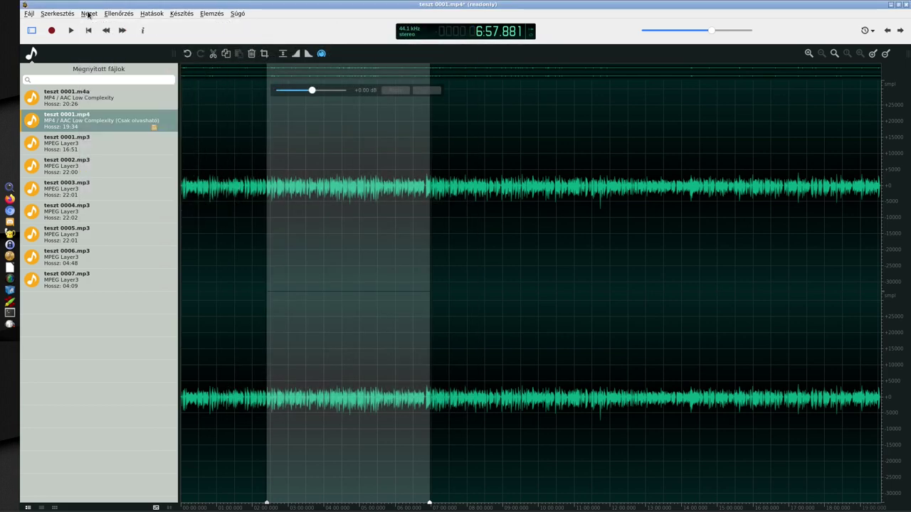
click(88, 14)
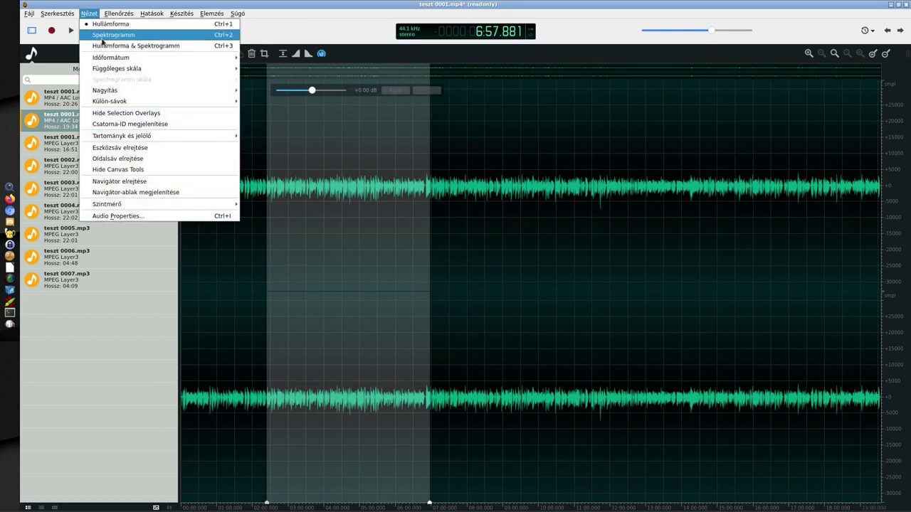
click(104, 35)
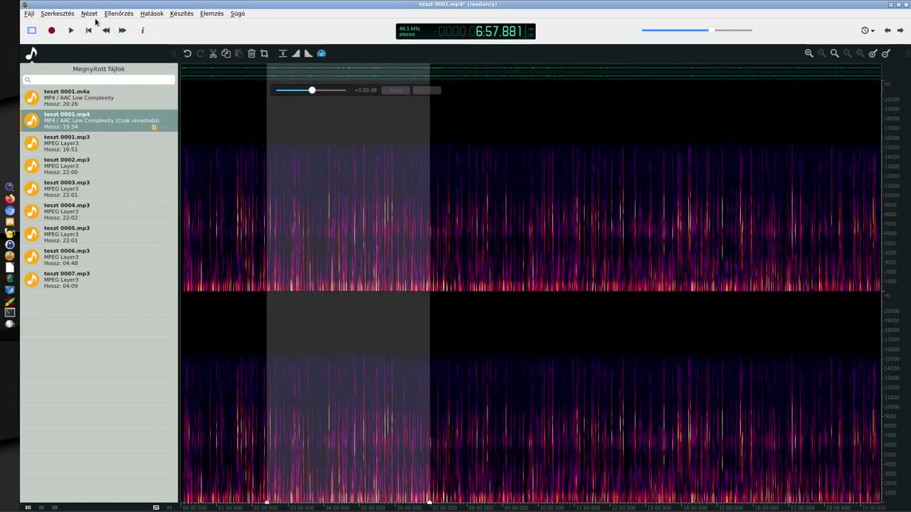
click(91, 14)
click(97, 22)
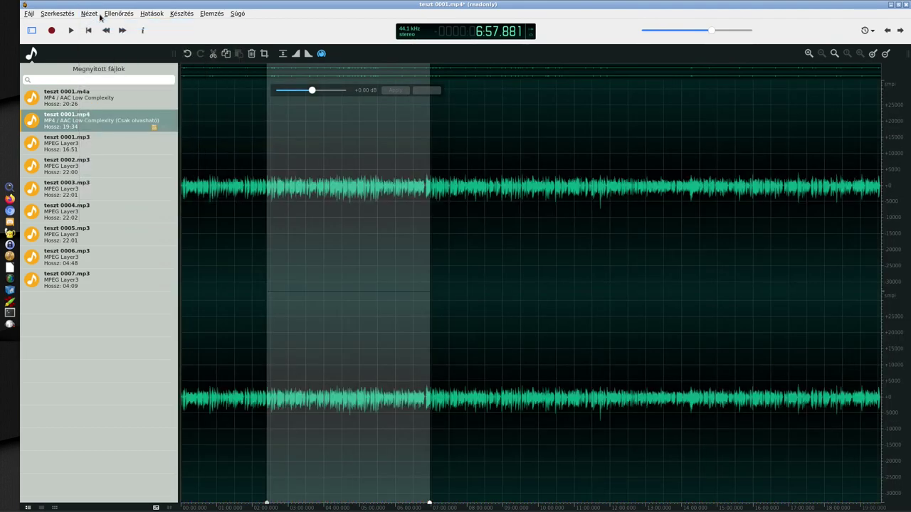
- Set the waveform's vertical scale to Normalizált érték (normalized value)
click(91, 14)
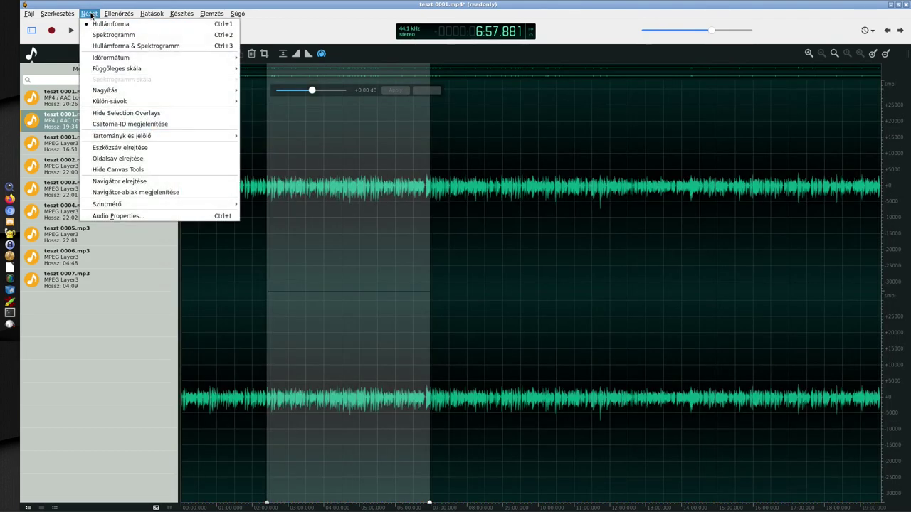
mouse_move(89, 59)
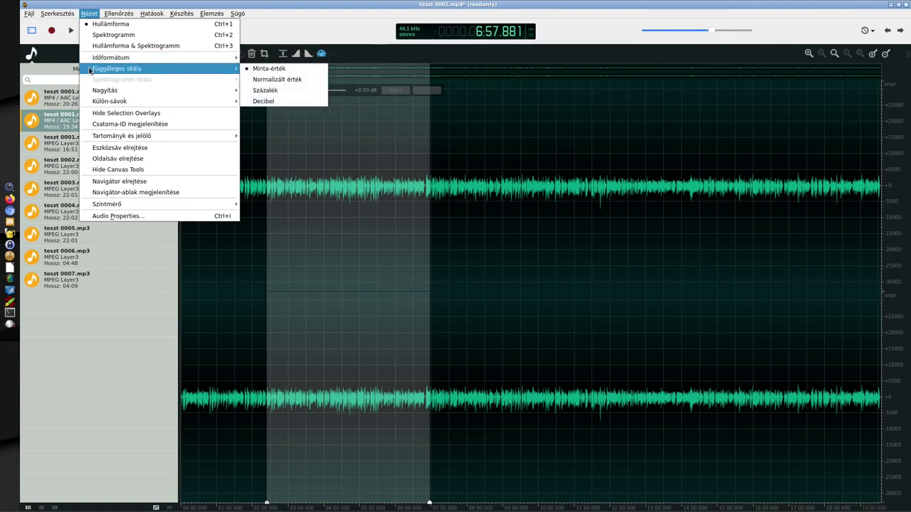
click(267, 79)
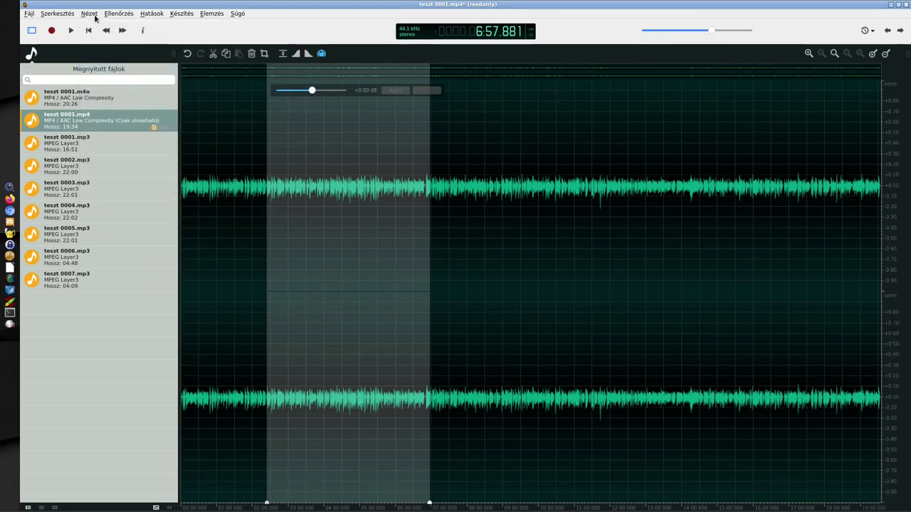
click(94, 16)
mouse_move(93, 89)
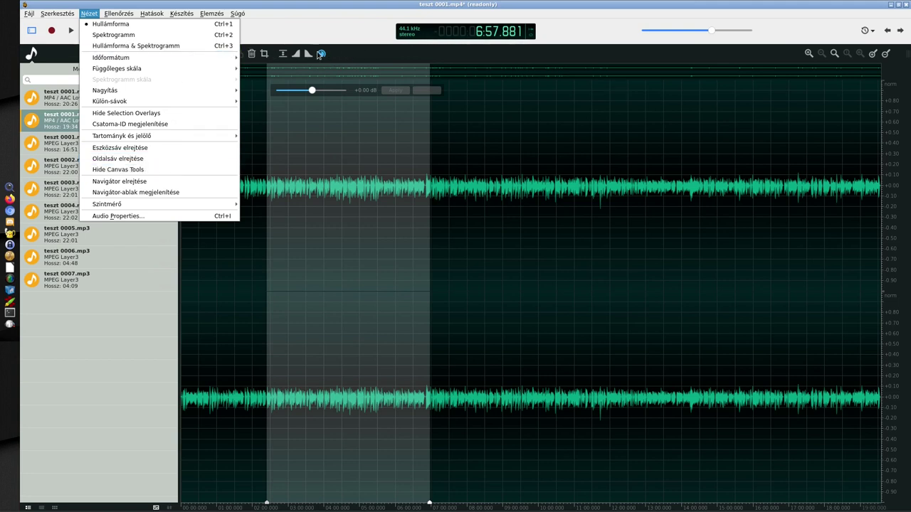
click(374, 51)
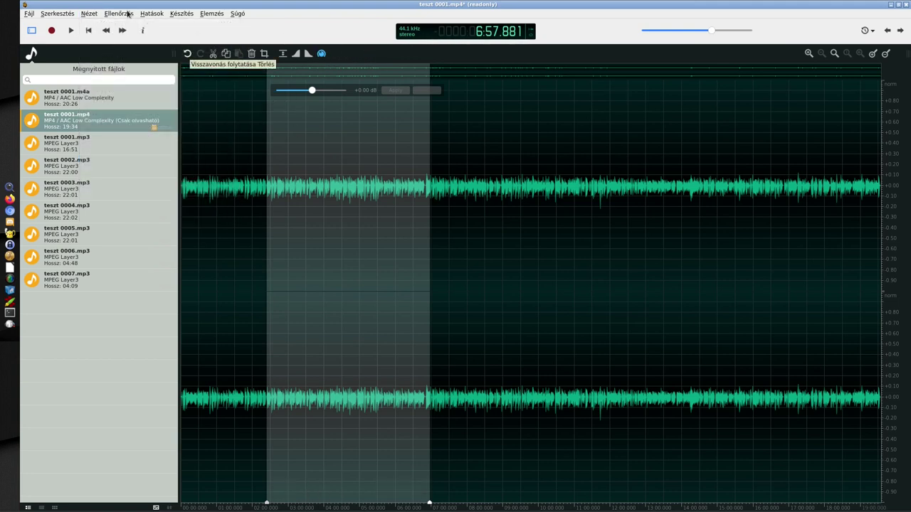
- Switch the level meter to the full display (Teljes szintjelző)
click(96, 15)
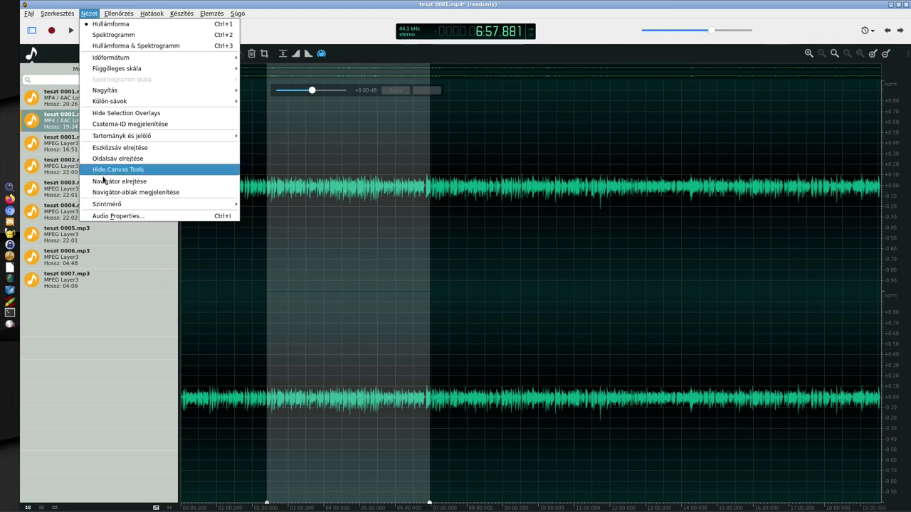
mouse_move(127, 206)
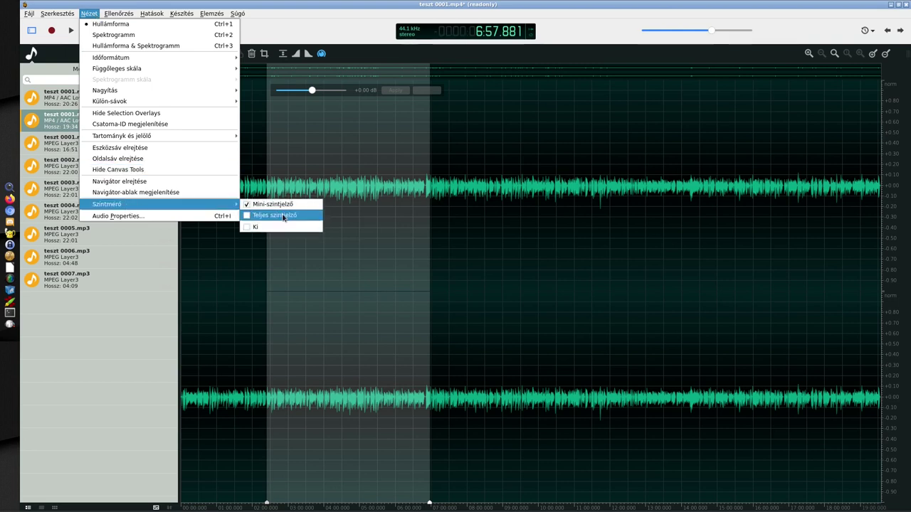
click(251, 215)
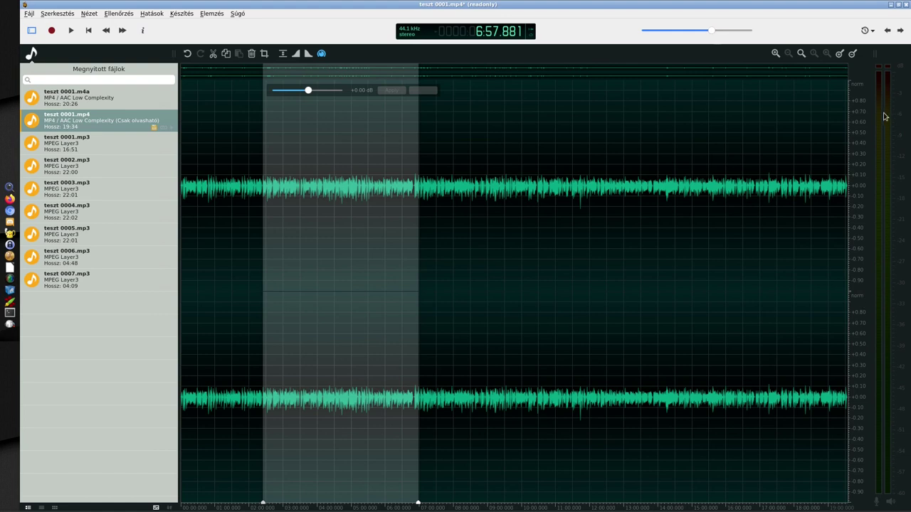
- View the general audio properties of teszt 0001.mp4 and close them
click(88, 14)
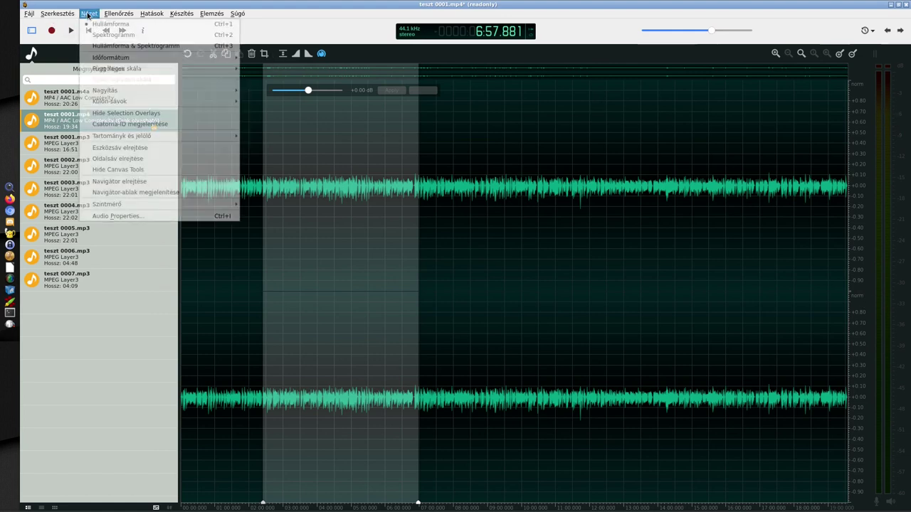
click(89, 14)
click(90, 15)
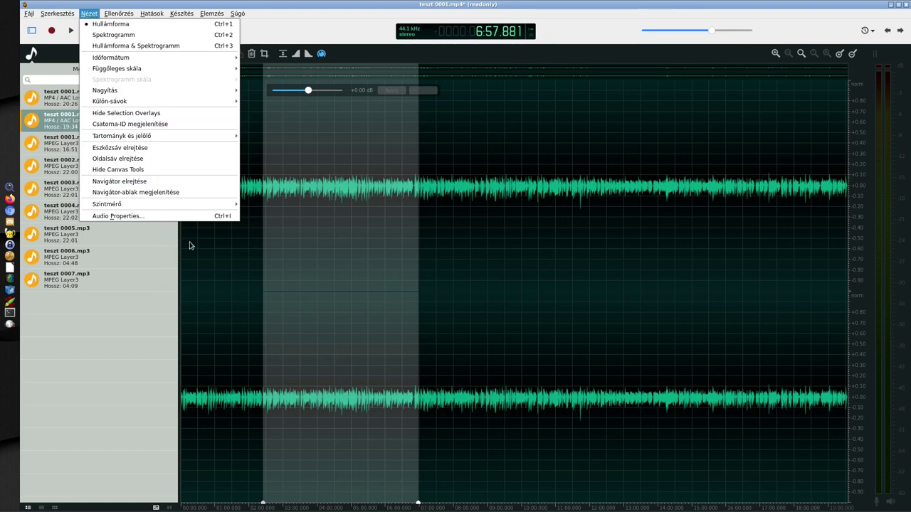
click(158, 216)
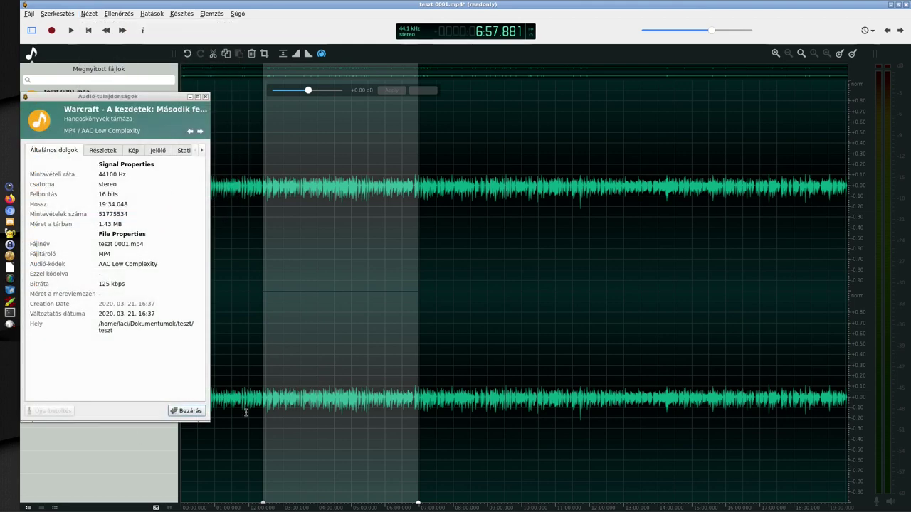
click(190, 410)
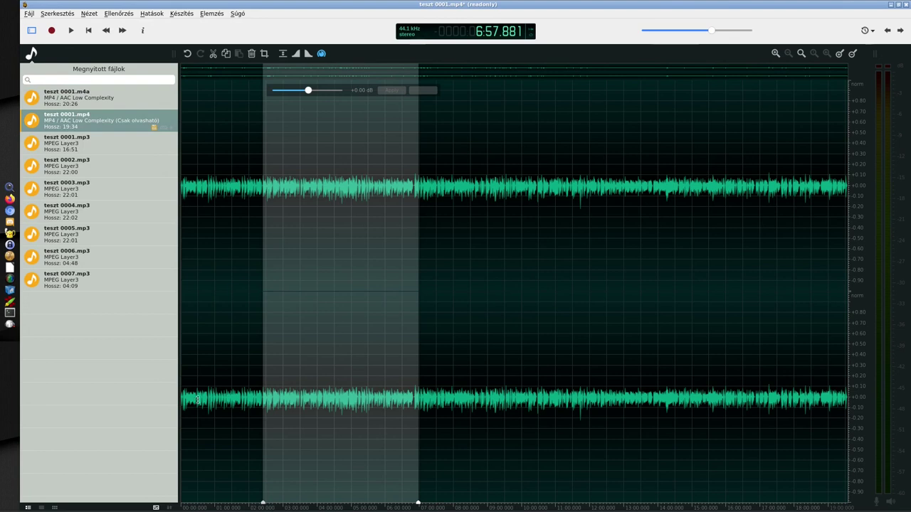
- Examine the playback and recording commands, including the recording options
click(89, 13)
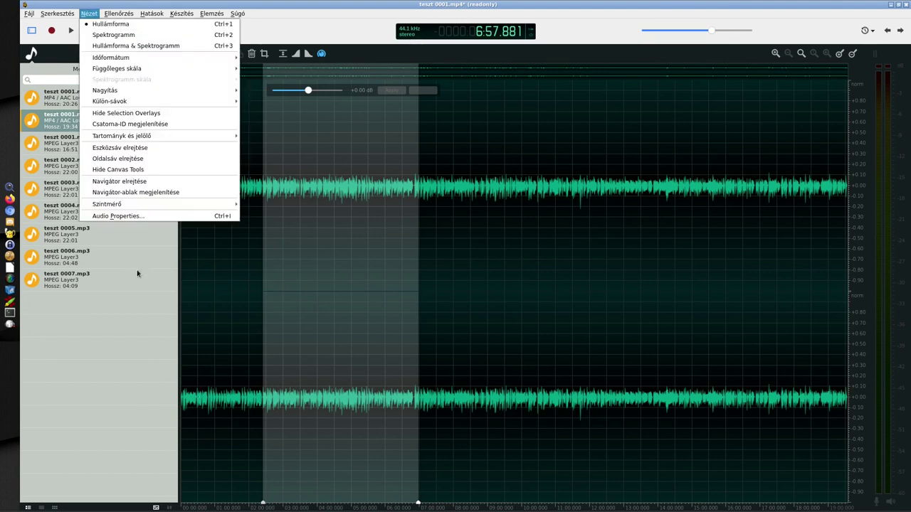
click(89, 13)
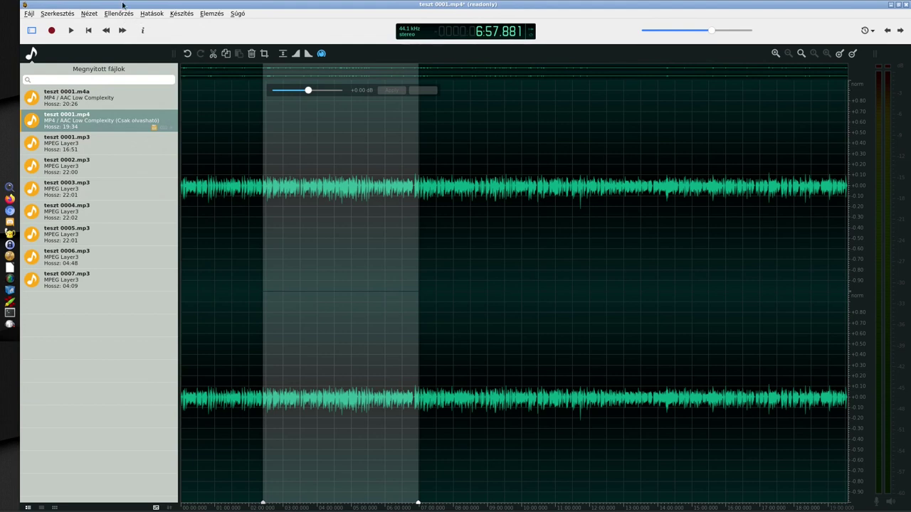
click(119, 14)
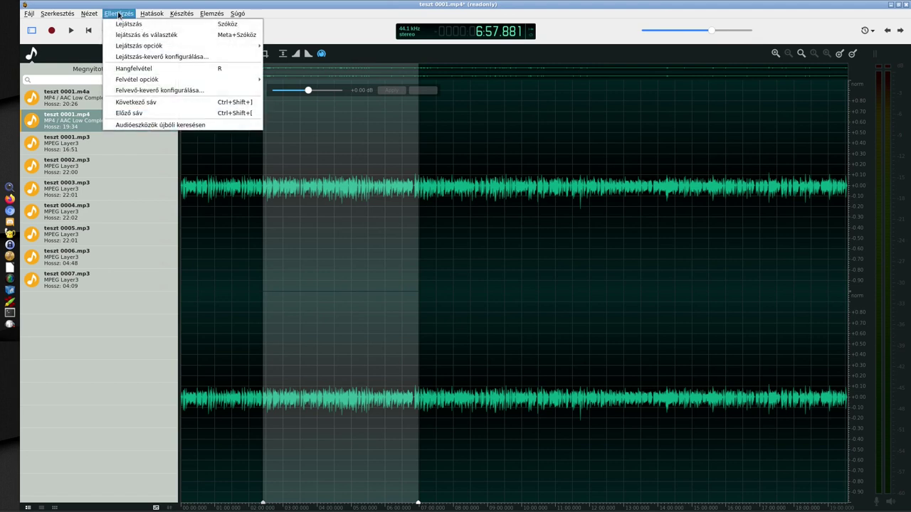
mouse_move(123, 45)
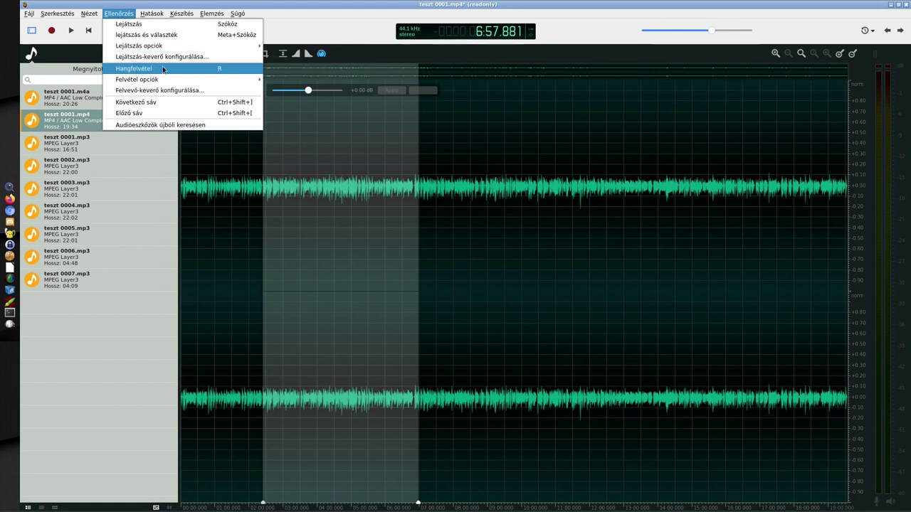
mouse_move(159, 78)
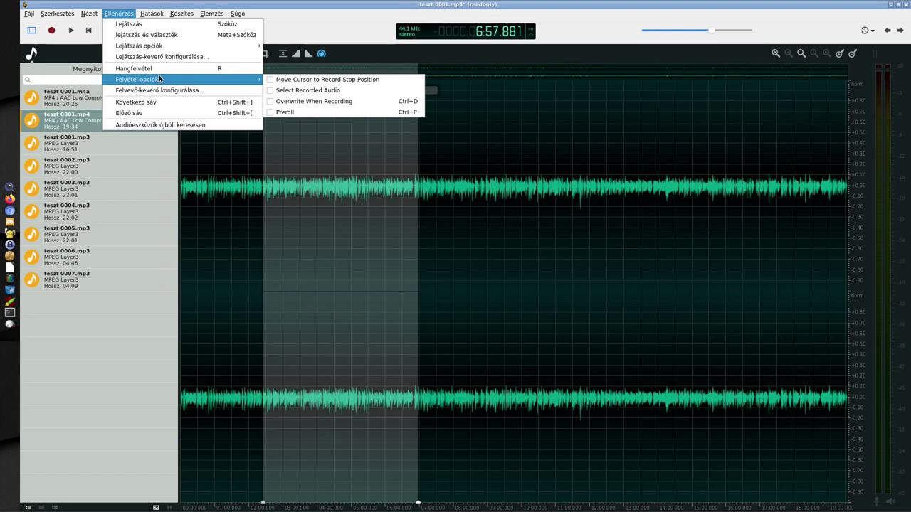
click(541, 232)
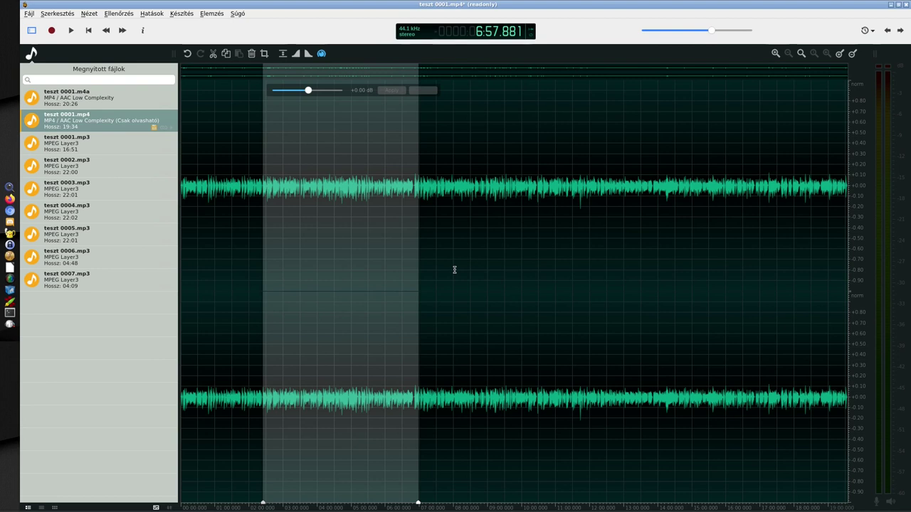
click(118, 13)
mouse_move(128, 77)
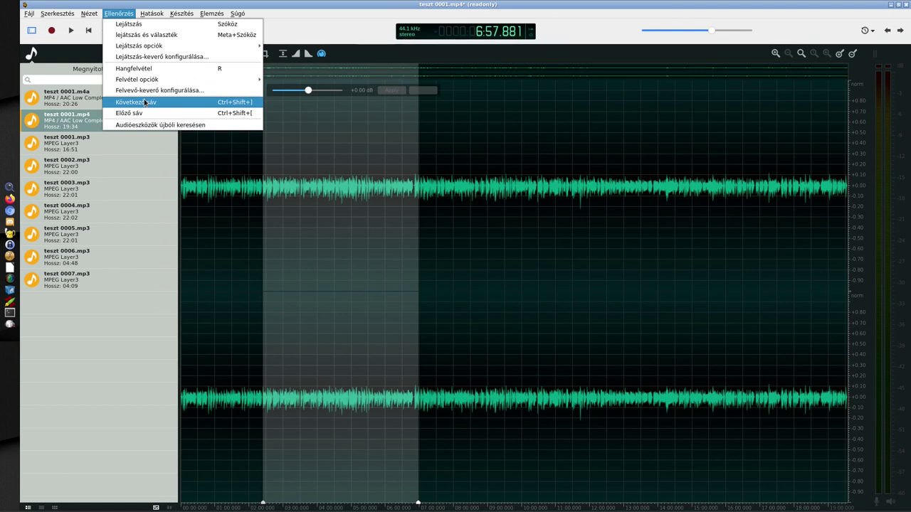
- Preview the 31-band graphic equalizer on the selected audio with the 4k and 5k bands raised, and close it without applying
mouse_move(151, 16)
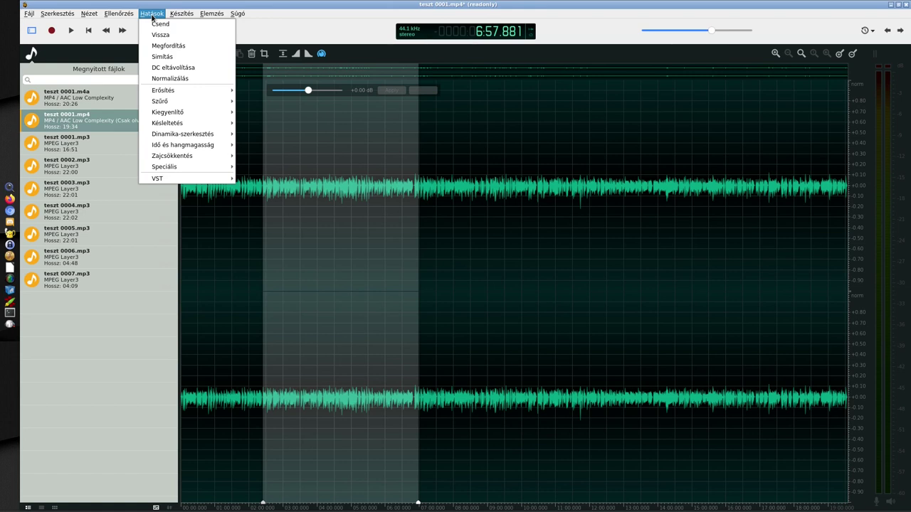
mouse_move(237, 13)
mouse_move(190, 90)
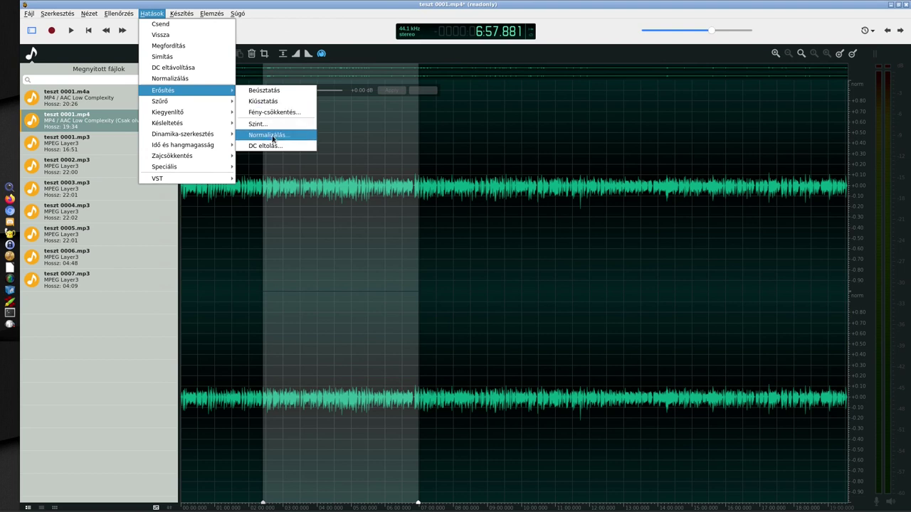
mouse_move(200, 107)
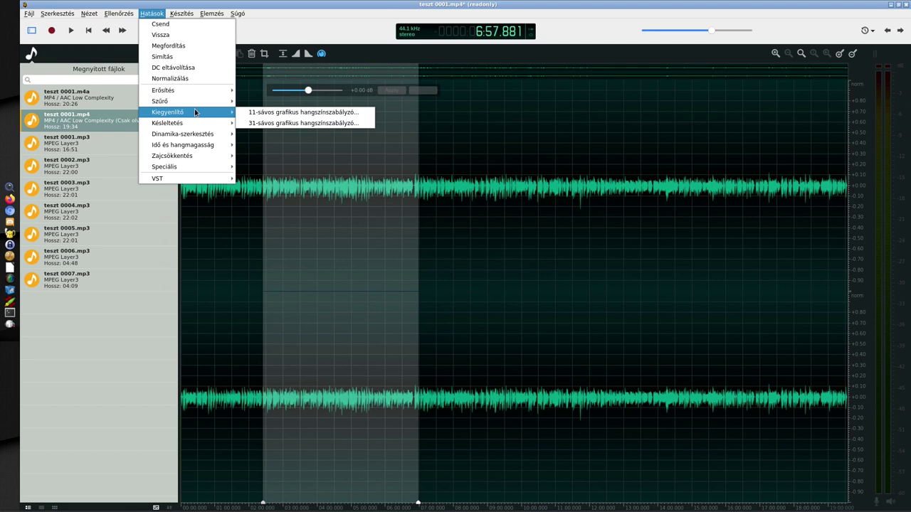
click(265, 123)
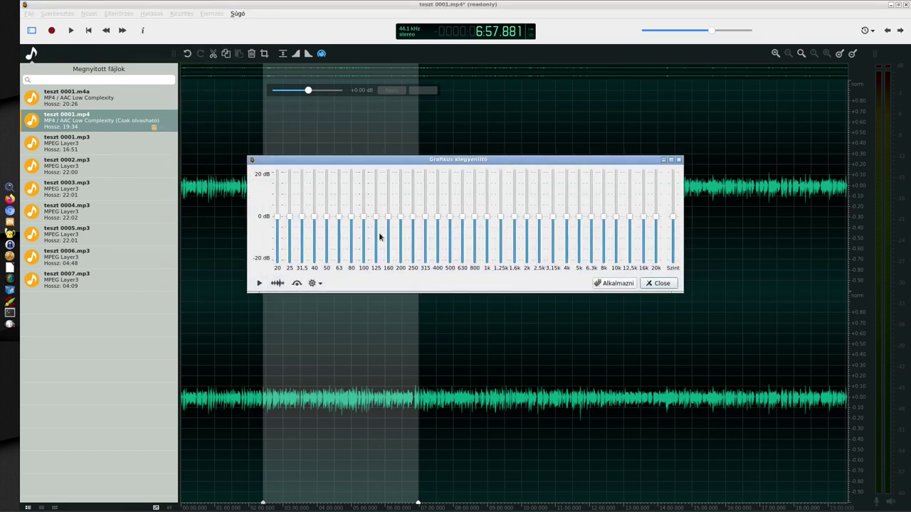
click(260, 283)
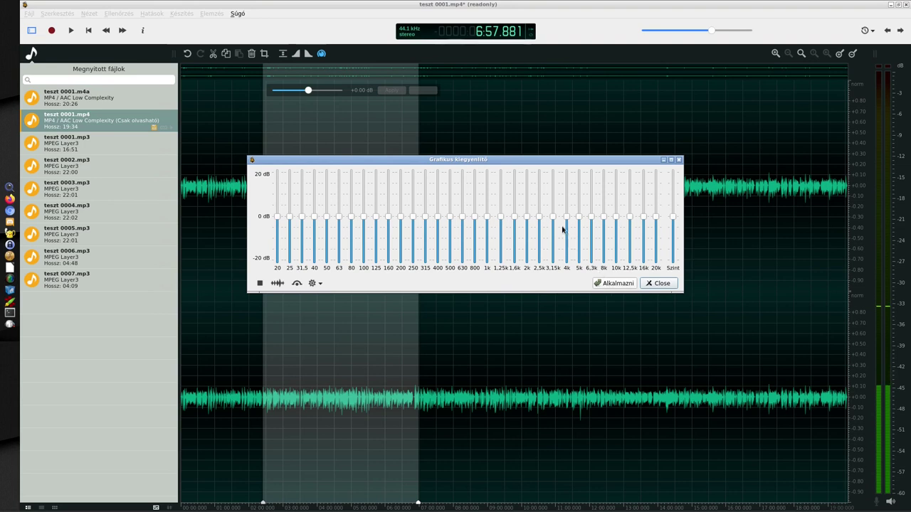
mouse_move(567, 217)
mouse_down()
mouse_move(568, 200)
mouse_move(577, 206)
mouse_up()
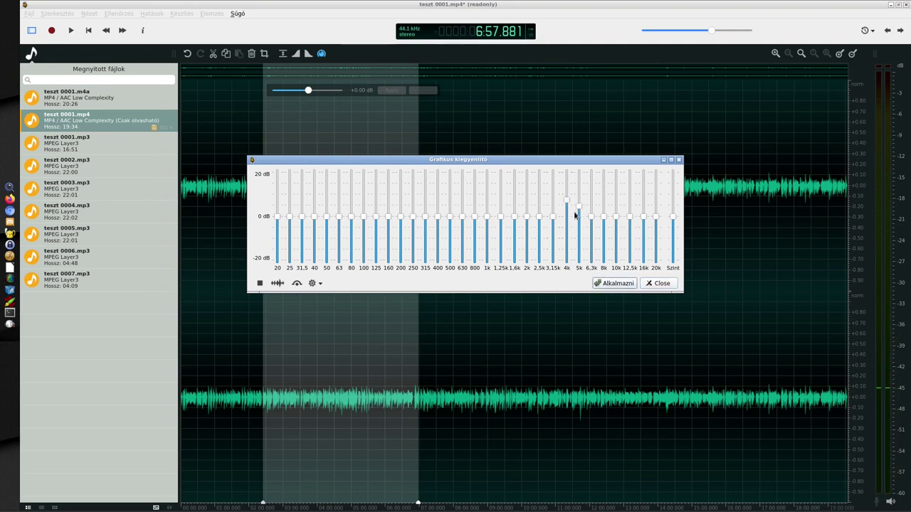
click(660, 283)
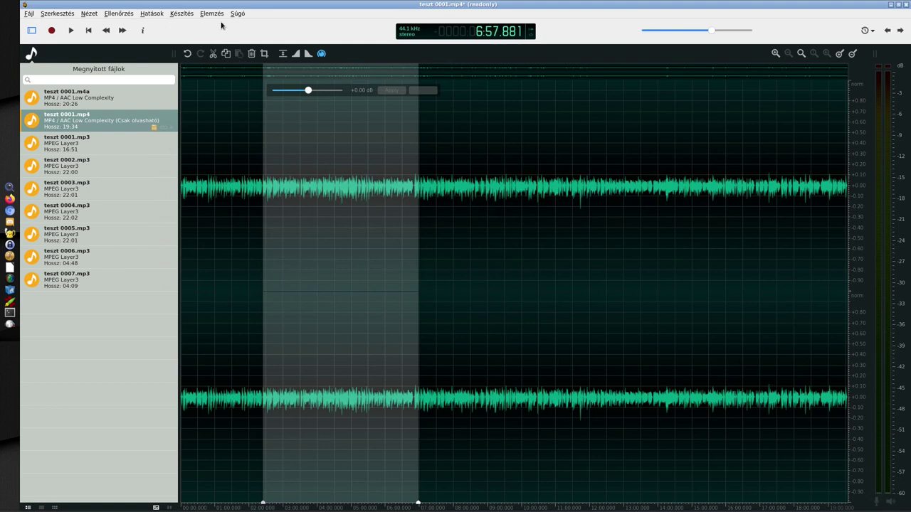
- Look through the noise reduction and GVST plugin effects, and view the GChorus plugin's controls without applying it
click(156, 14)
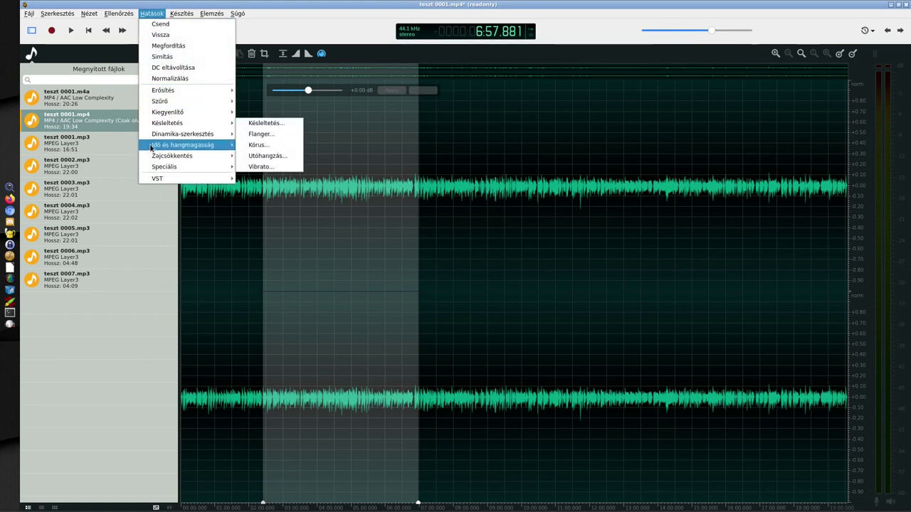
mouse_move(155, 155)
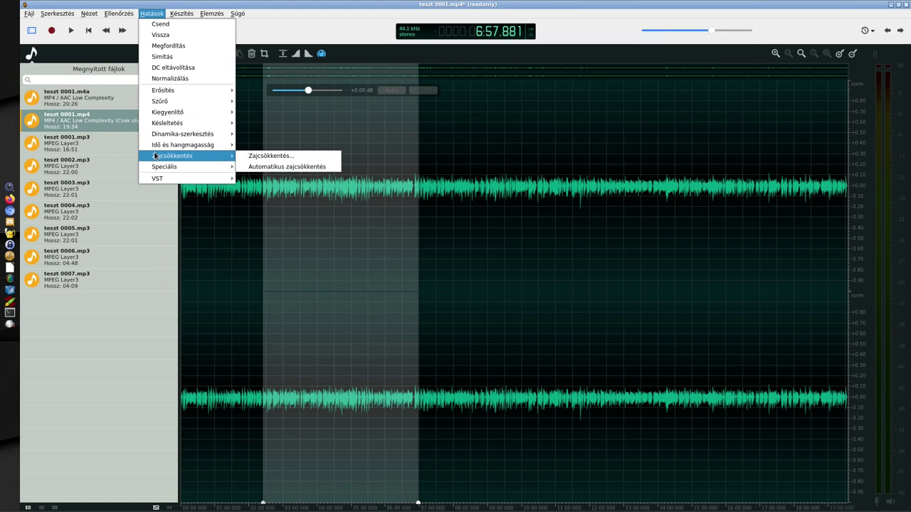
mouse_move(157, 178)
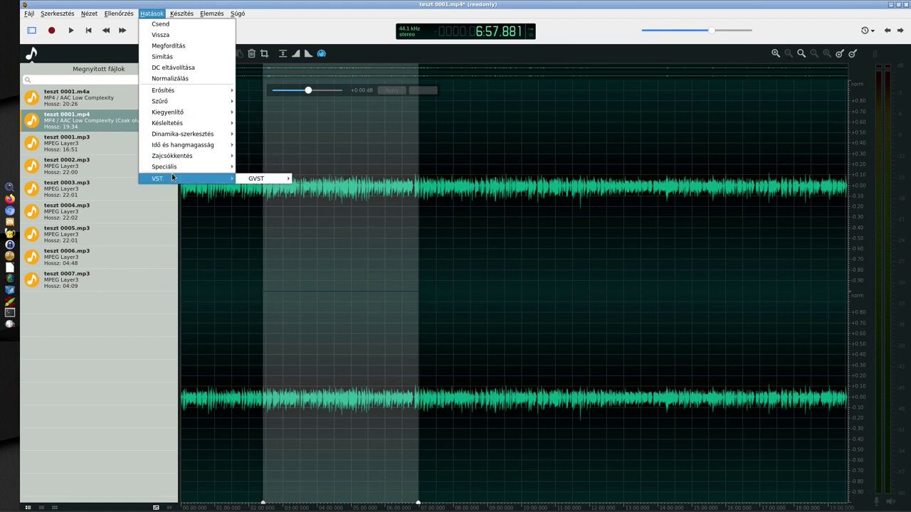
mouse_move(270, 183)
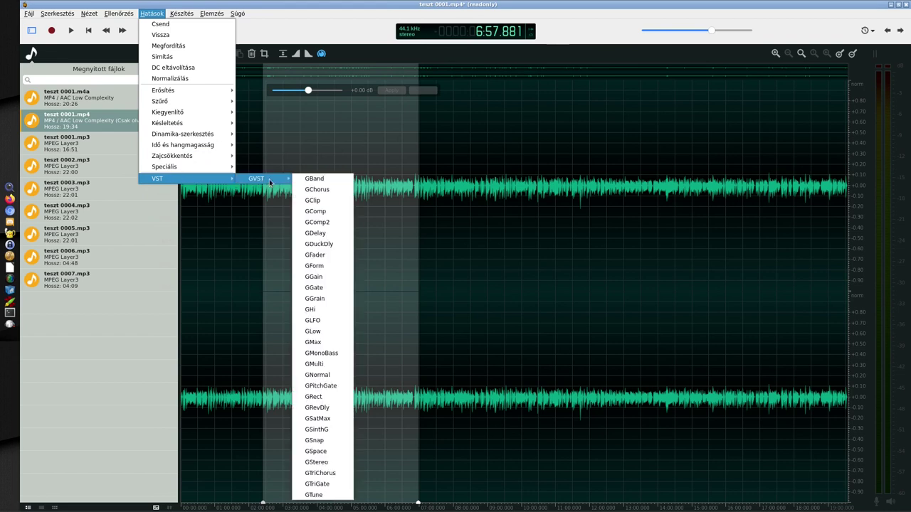
click(314, 190)
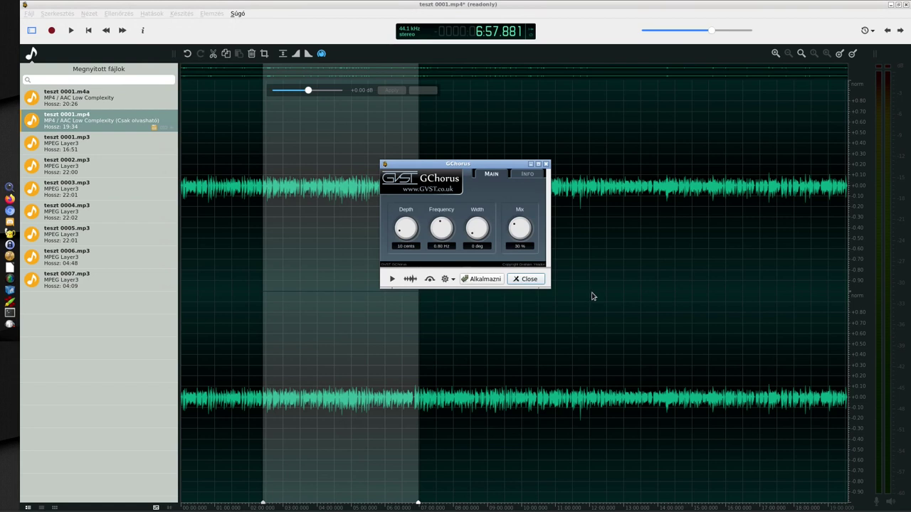
click(548, 164)
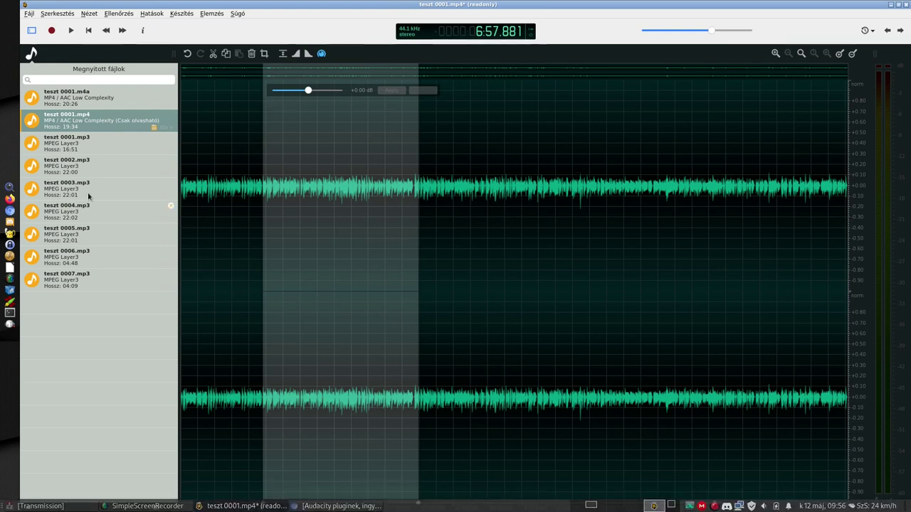
mouse_move(137, 191)
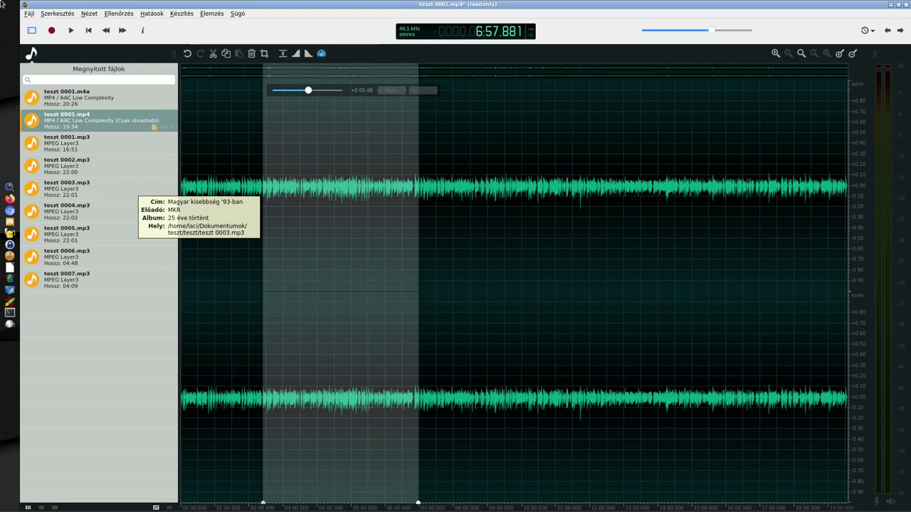
- View the audio statistics and the metadata details of teszt 0001.mp4, and close its properties
click(180, 15)
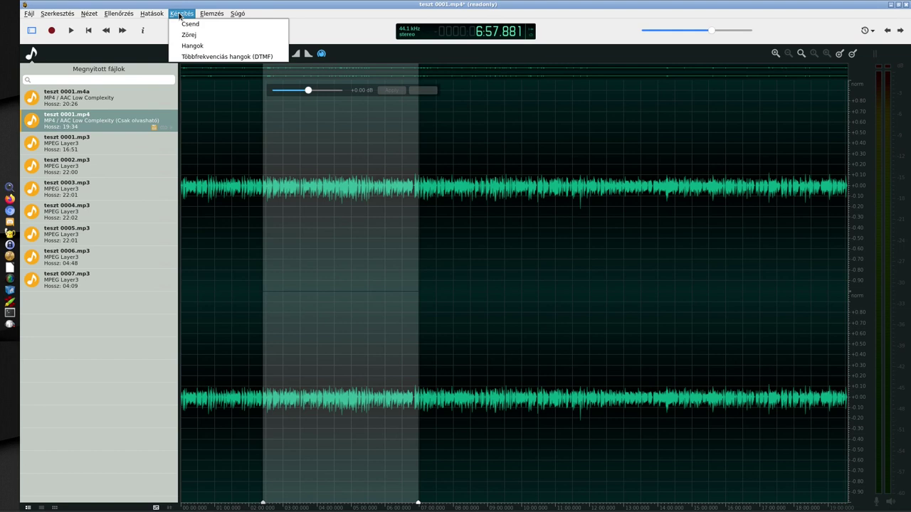
mouse_move(205, 16)
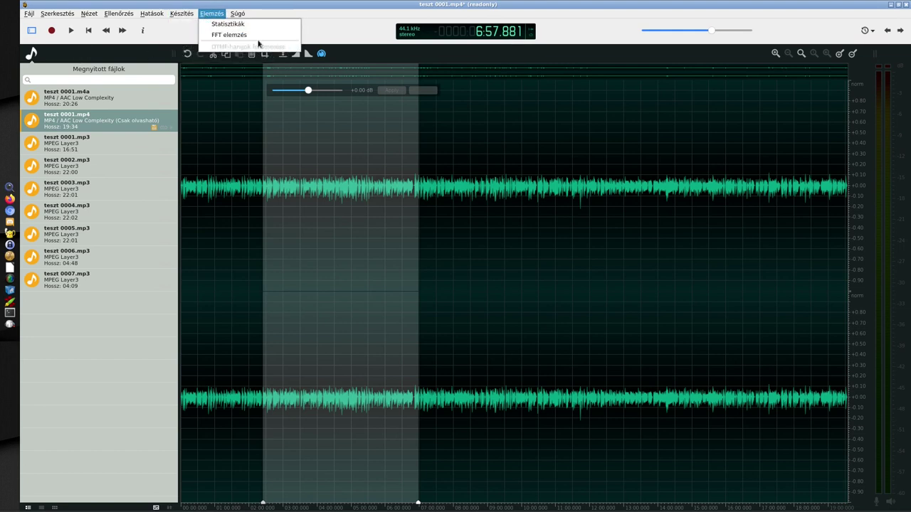
click(237, 24)
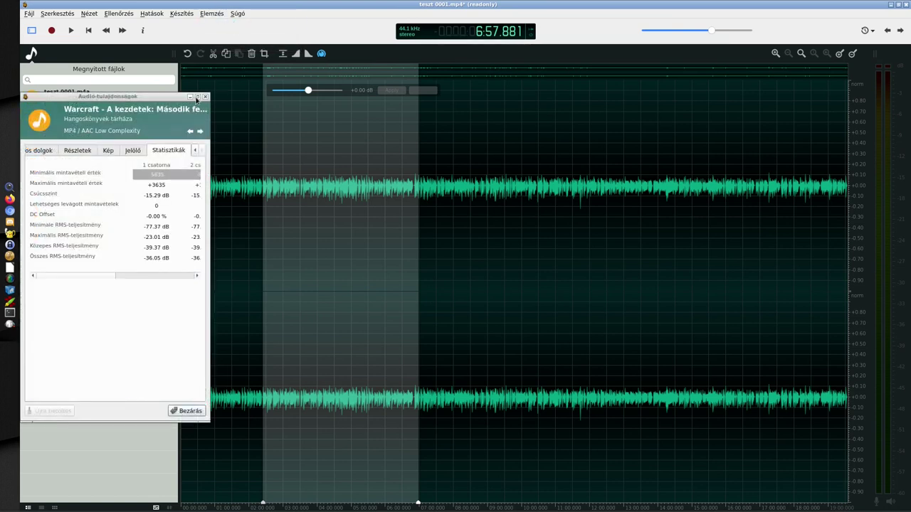
click(74, 154)
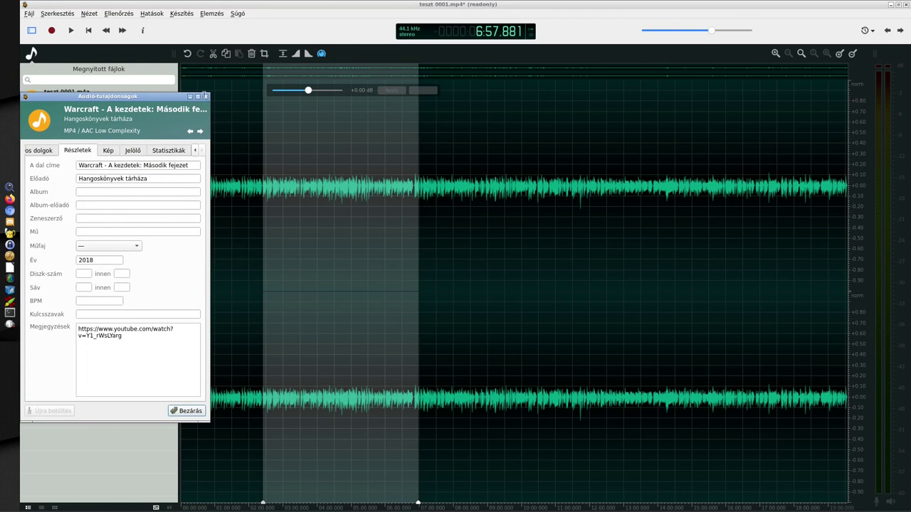
click(204, 96)
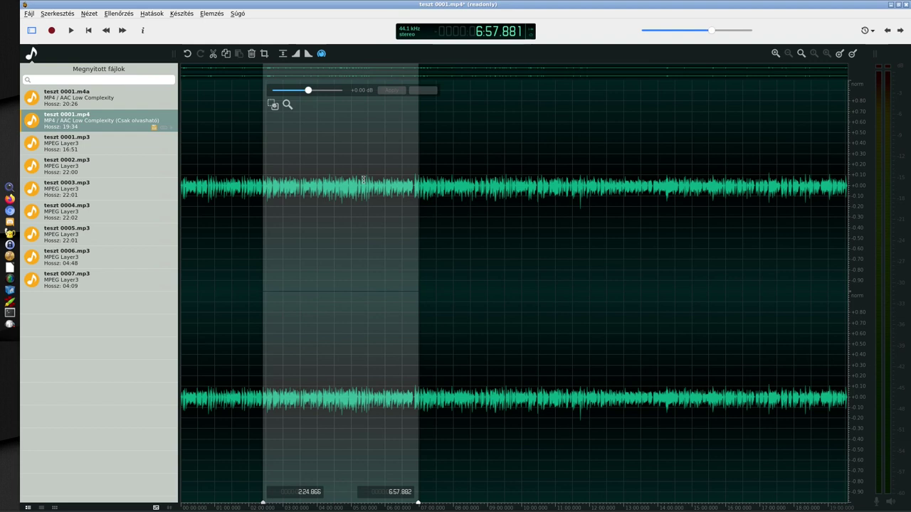
click(239, 14)
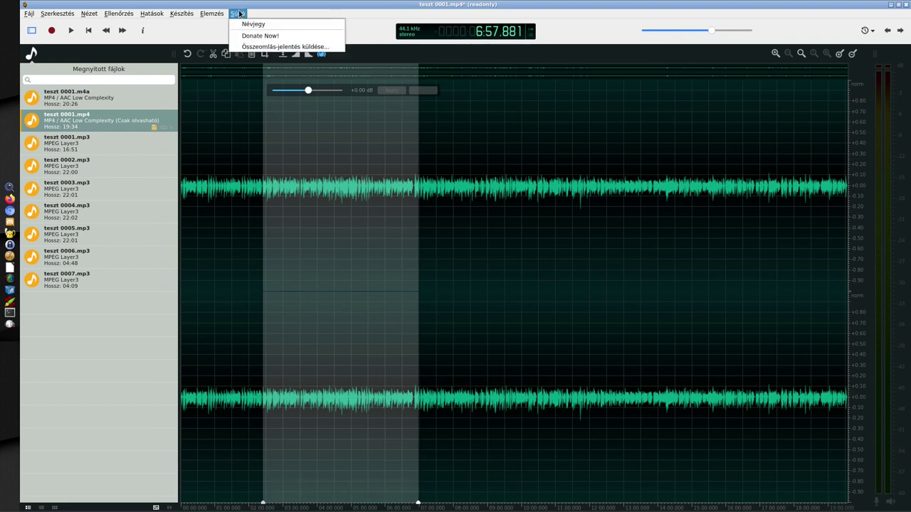
click(518, 145)
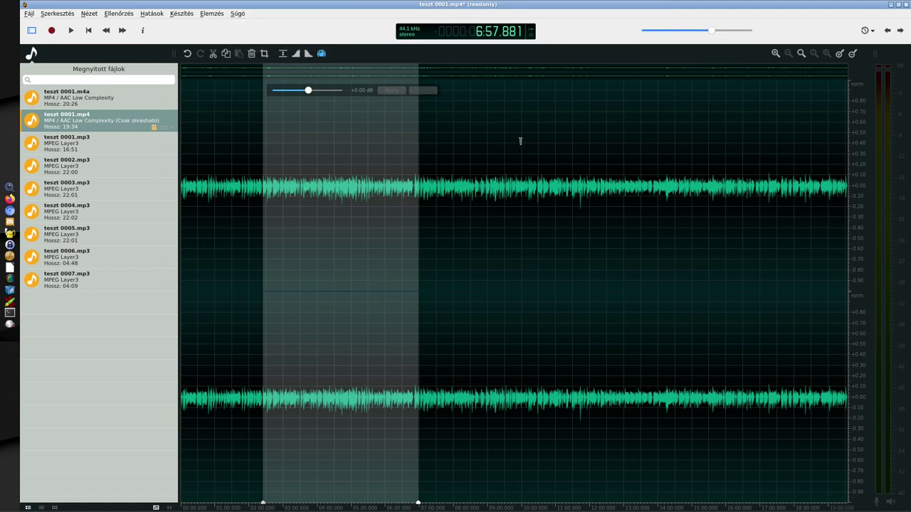
- Clear the selection in teszt 0001.mp4 and delete the section from about 3:34 to 8:58 in teszt 0001.m4a
click(623, 142)
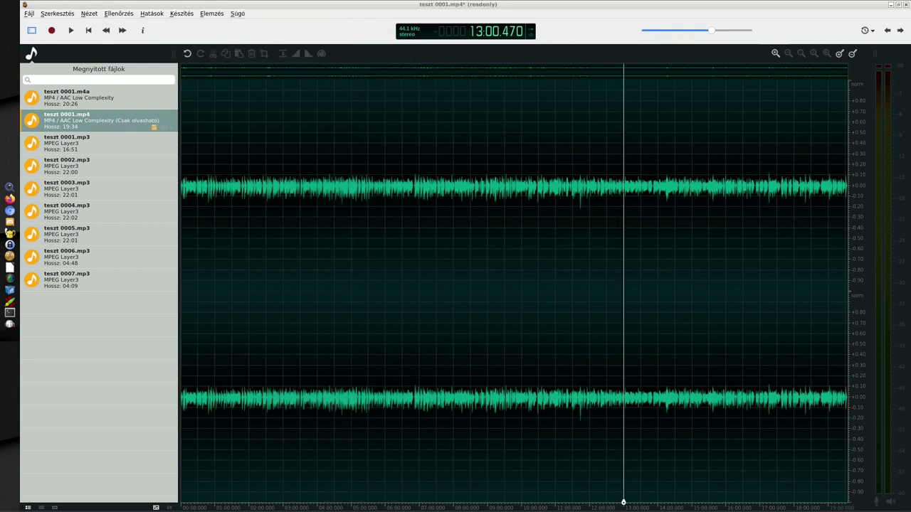
click(74, 96)
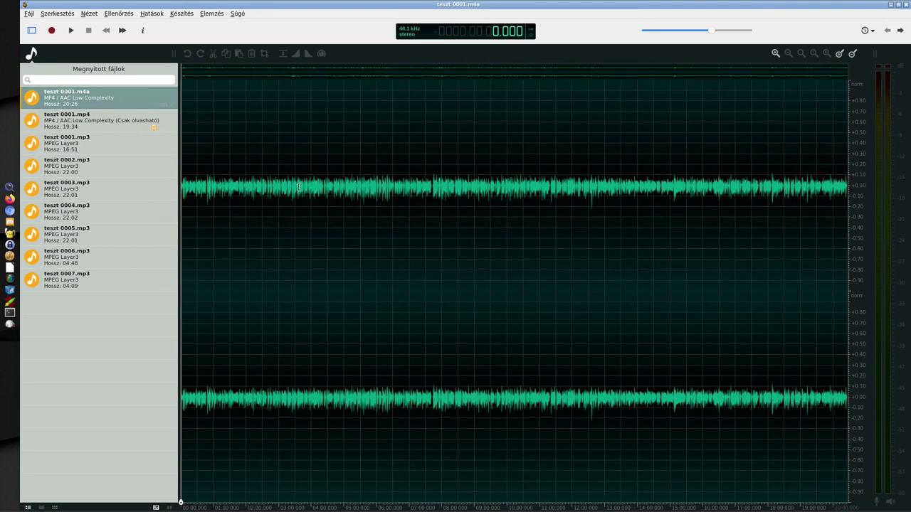
drag(298, 186, 473, 220)
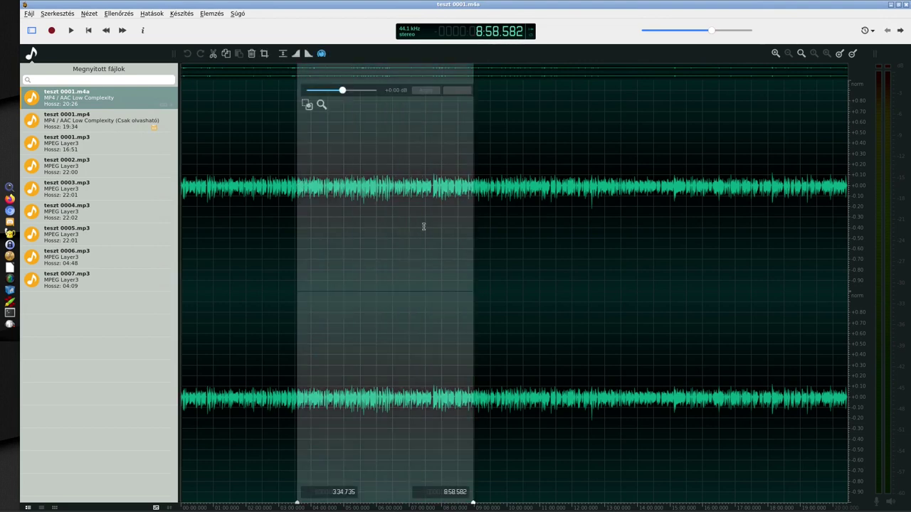
key(Delete)
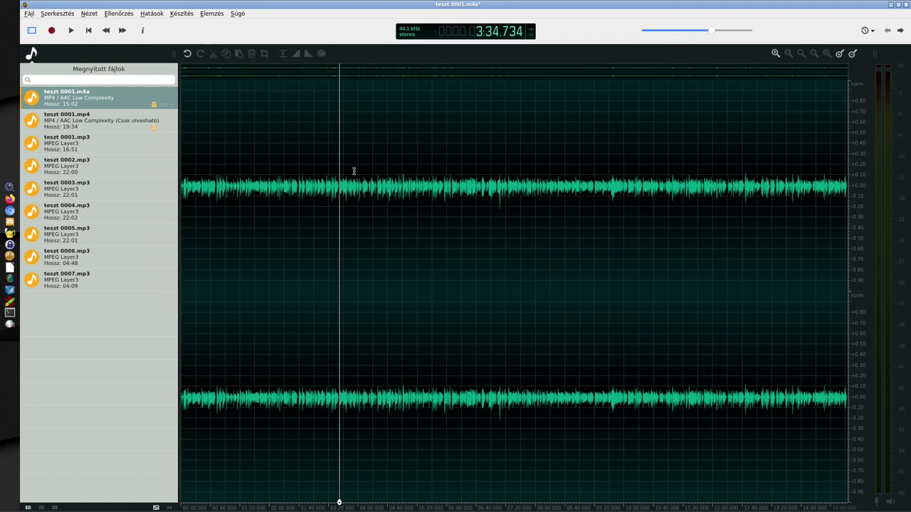
- Trim teszt 0001.m4a to a section about 4:58 long that ends at about 7:30
drag(292, 185, 514, 193)
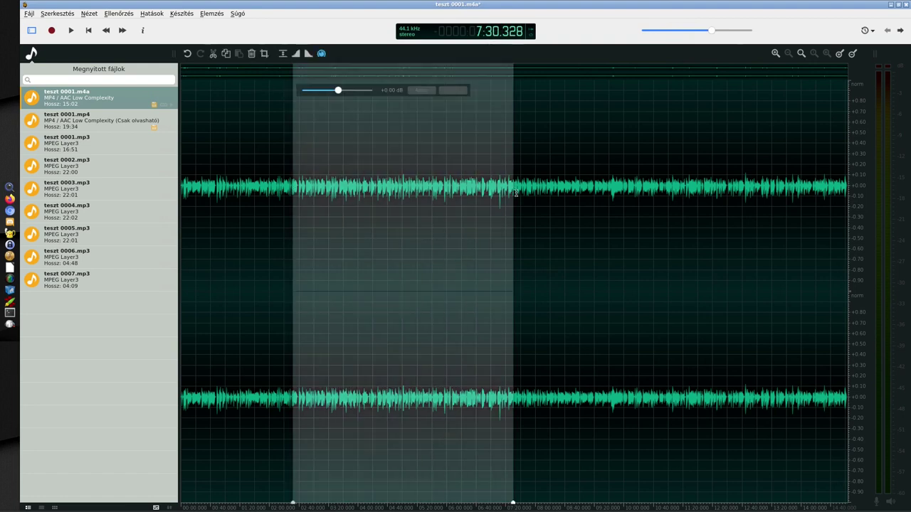
click(221, 57)
click(264, 54)
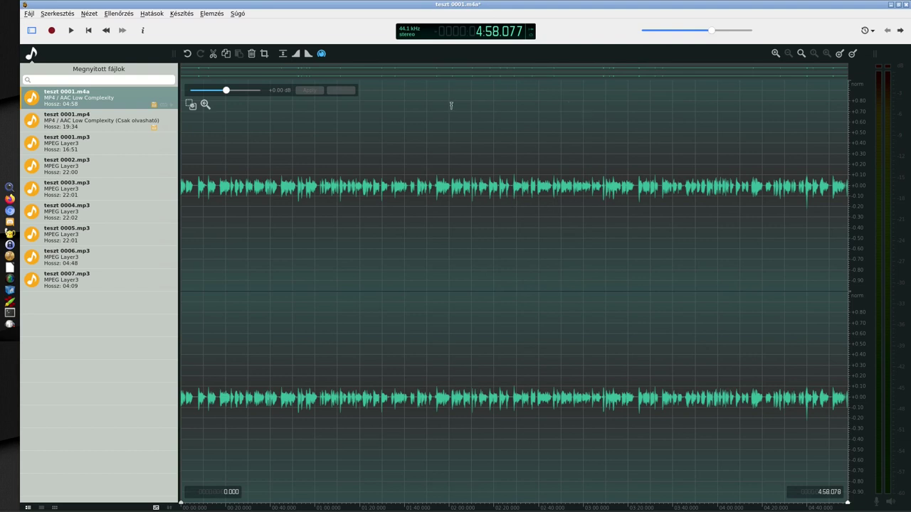
- Fade in about the first 42 seconds of teszt 0001.m4a
click(290, 164)
drag(276, 175, 164, 164)
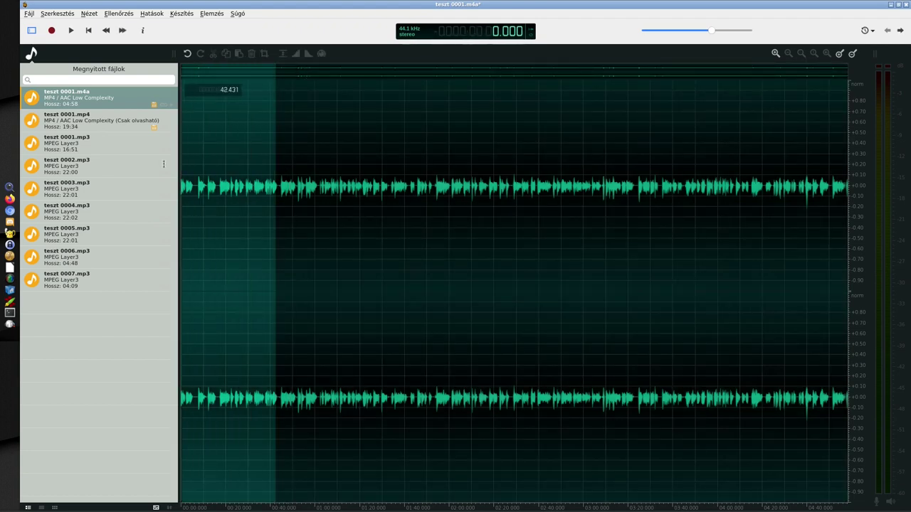
click(296, 54)
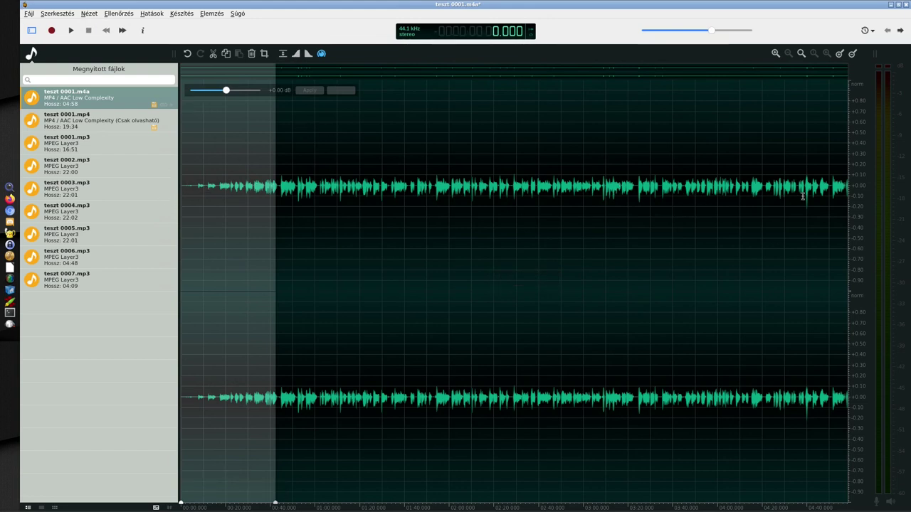
- Fade out about the last 35 seconds of teszt 0001.m4a, up to its end at 4:58
drag(776, 193, 837, 188)
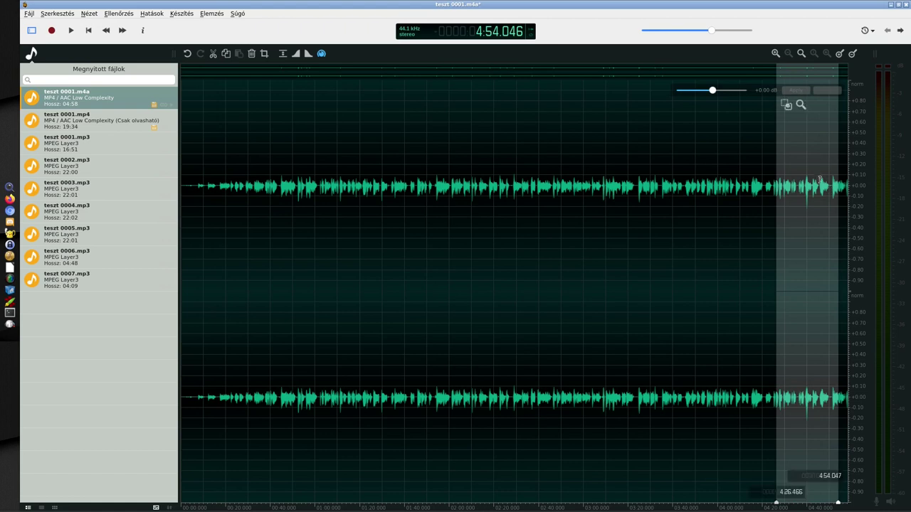
click(815, 183)
drag(769, 186, 848, 187)
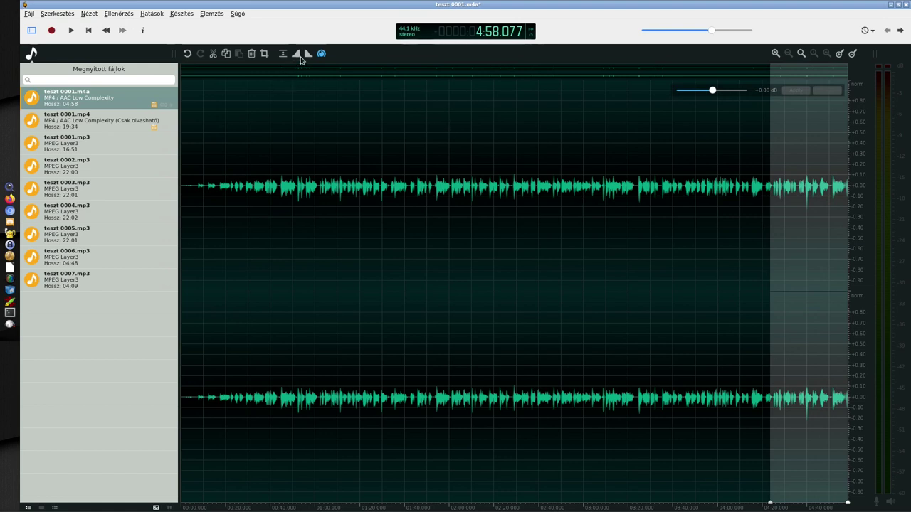
click(307, 55)
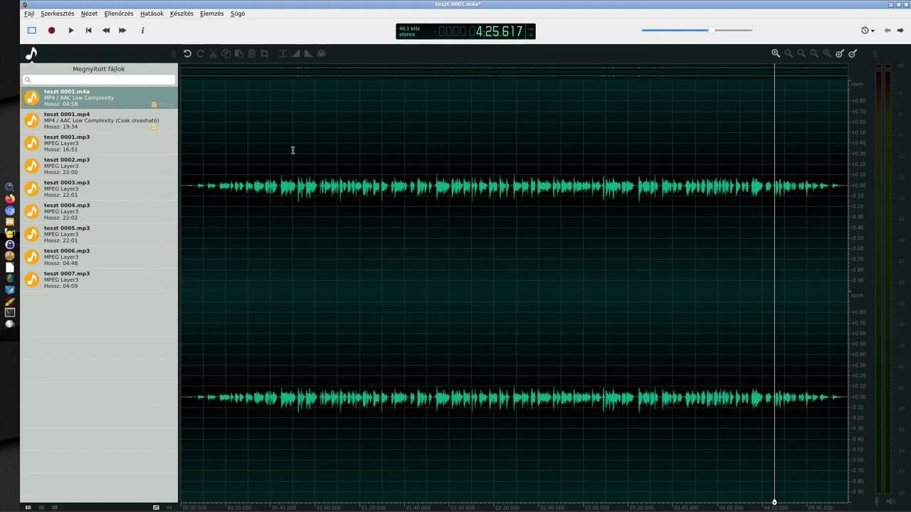
- Delete about the first 1:27 of teszt 0001.mp3
click(62, 146)
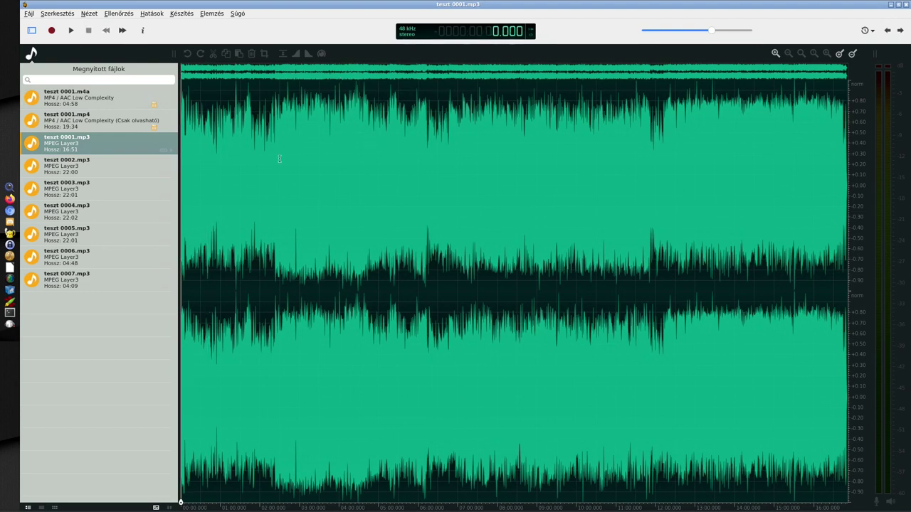
drag(239, 160, 182, 135)
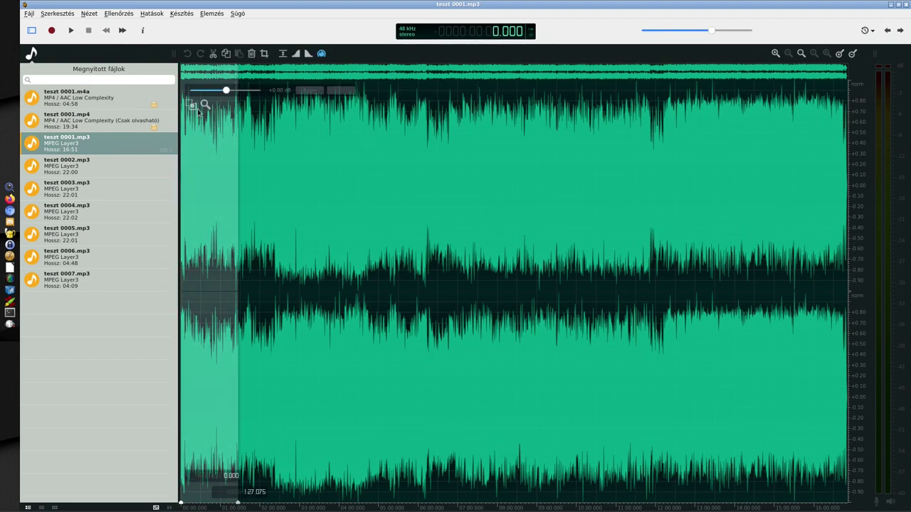
key(Delete)
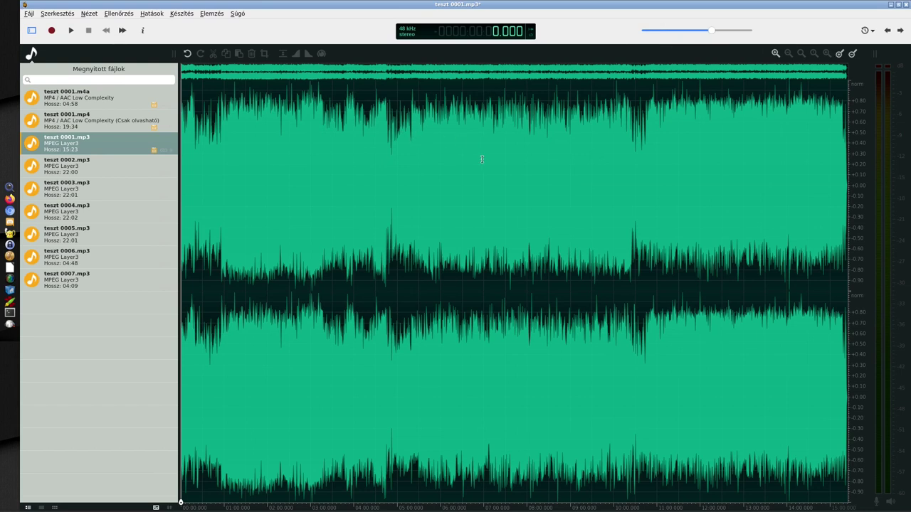
- Examine the waveform of teszt 0002.mp3 at different zoom levels and at another point of the recording
click(63, 172)
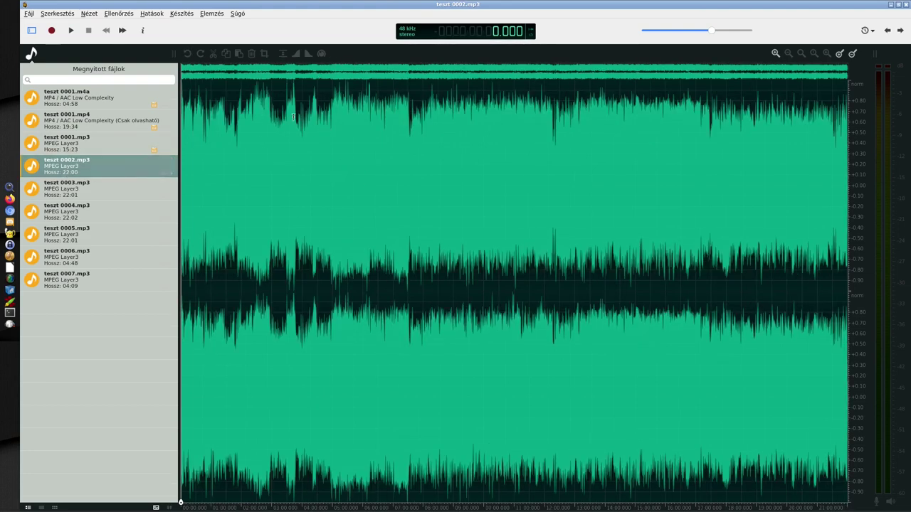
scroll(303, 169, up, 6)
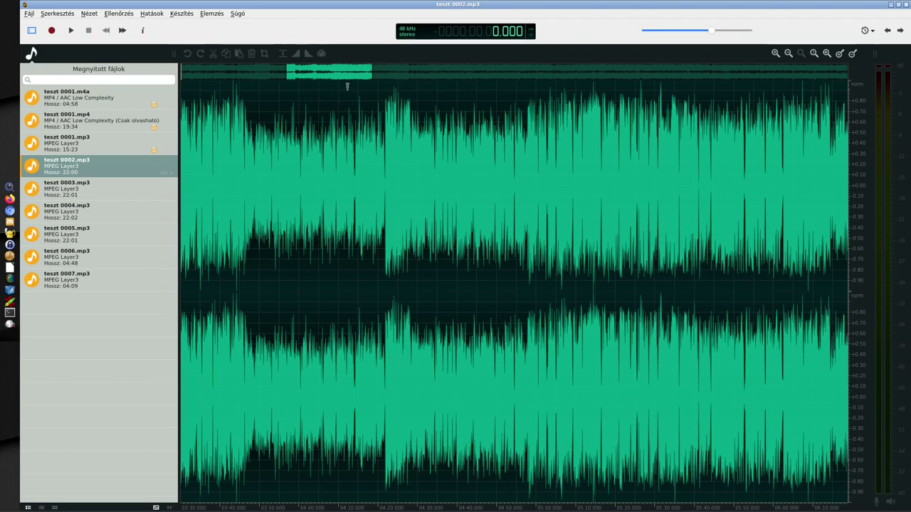
drag(341, 71, 621, 71)
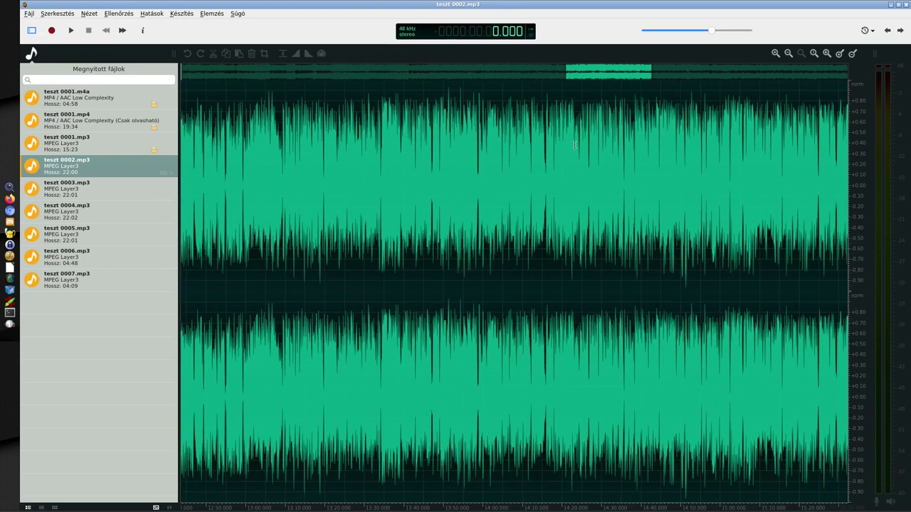
scroll(574, 144, down, 3)
scroll(575, 144, up, 3)
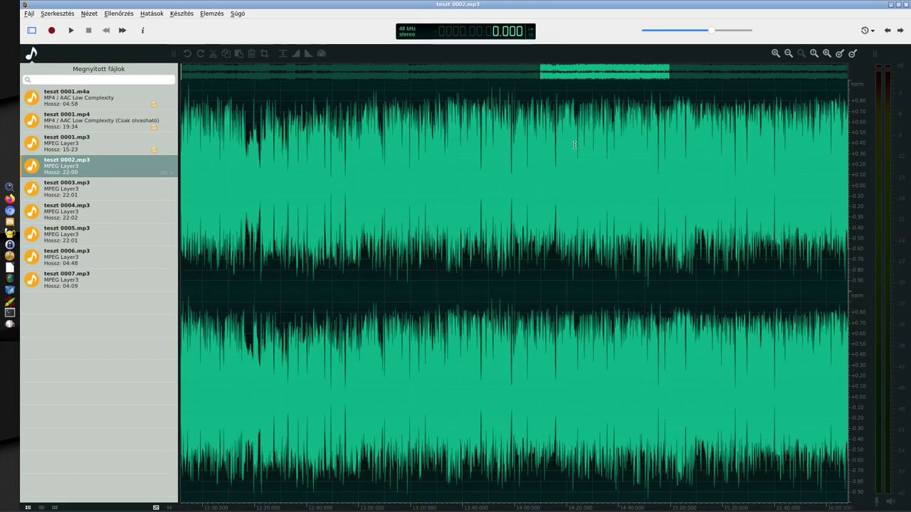
scroll(574, 145, up, 3)
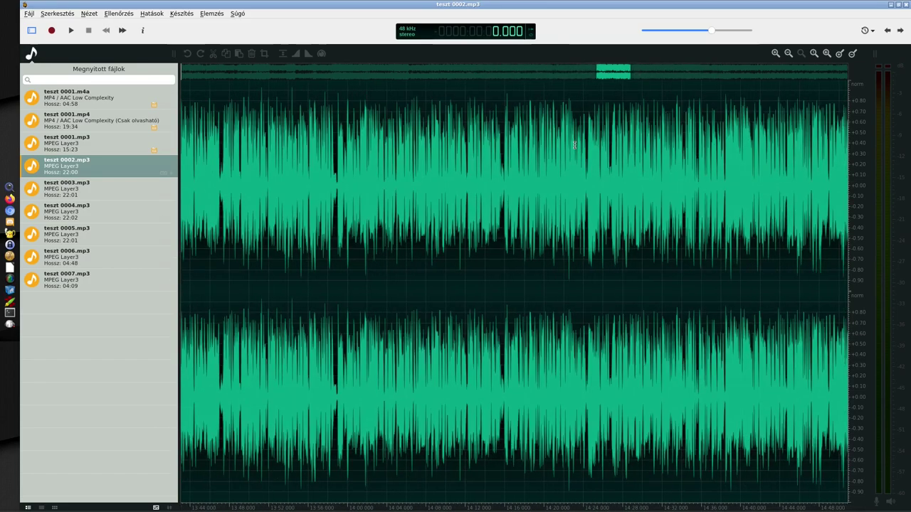
scroll(574, 145, down, 2)
scroll(574, 144, up, 4)
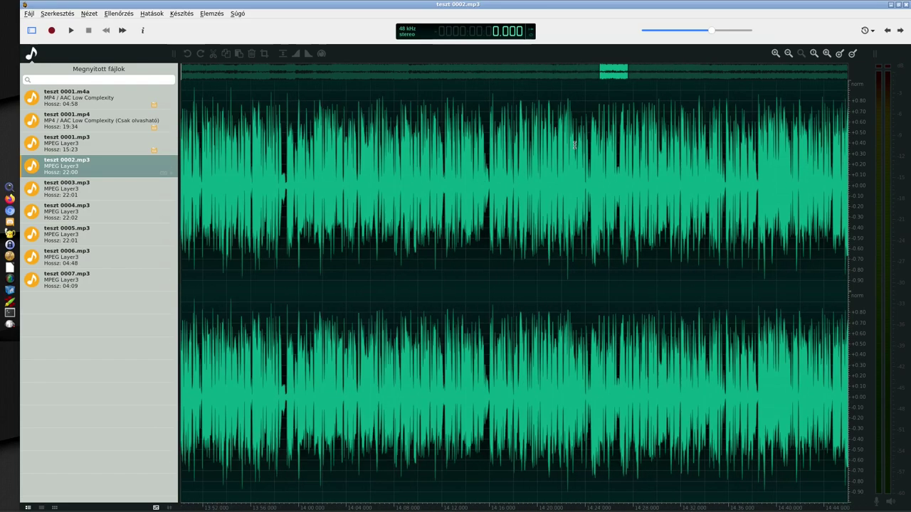
scroll(575, 144, up, 6)
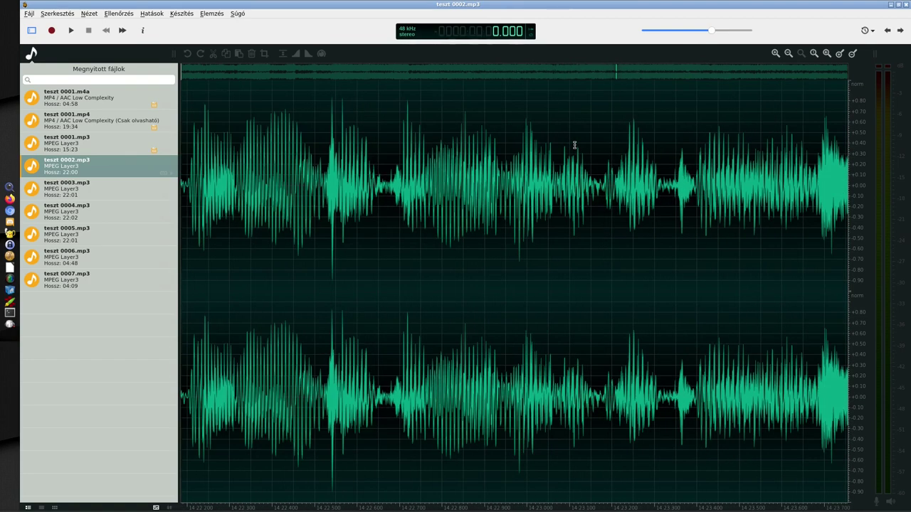
scroll(575, 144, down, 7)
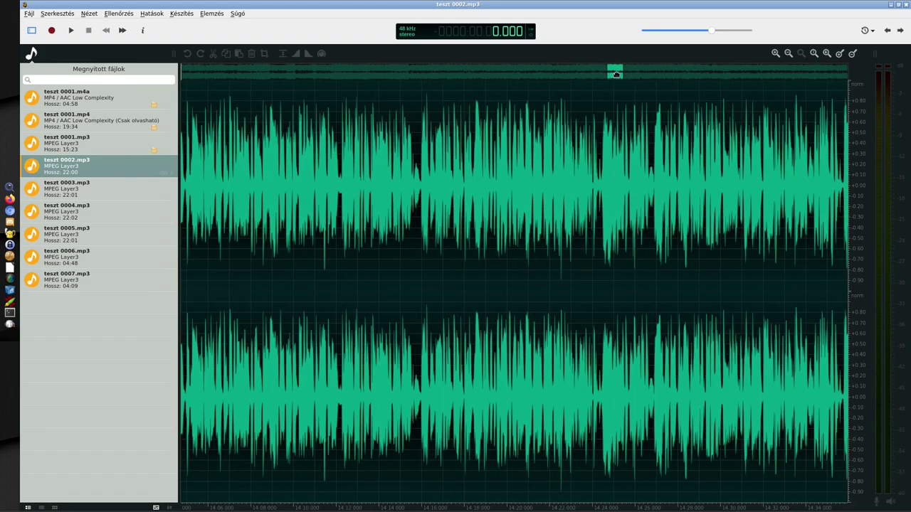
- Delete a short section of about 1.1 seconds starting at about 16:55 in teszt 0002.mp3
drag(612, 82, 687, 74)
drag(646, 153, 673, 155)
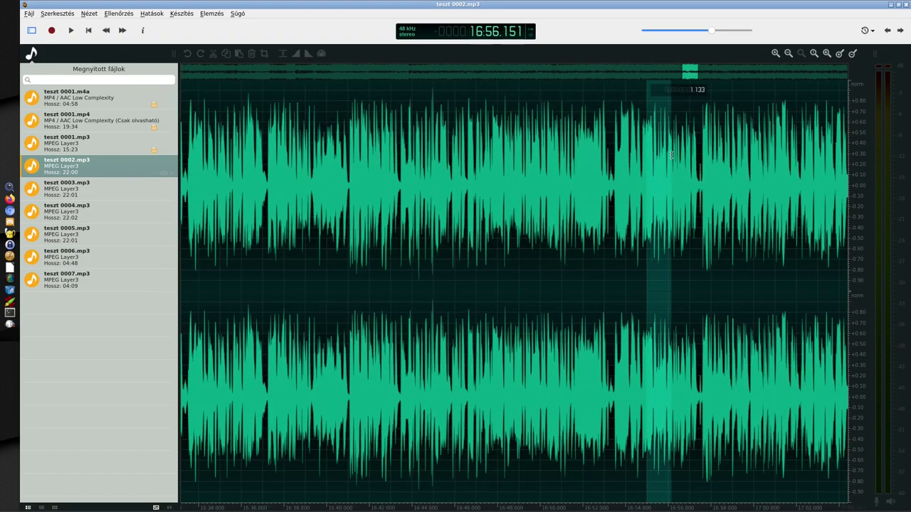
key(Delete)
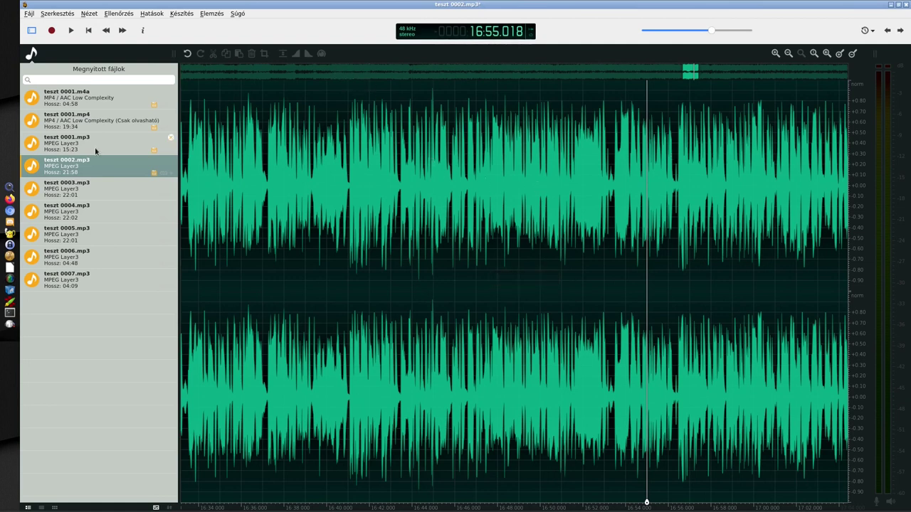
- Delete about the first 9:19 of teszt 0003.mp3 and trim the remainder to the section from about 2:40 to 6:58
click(87, 192)
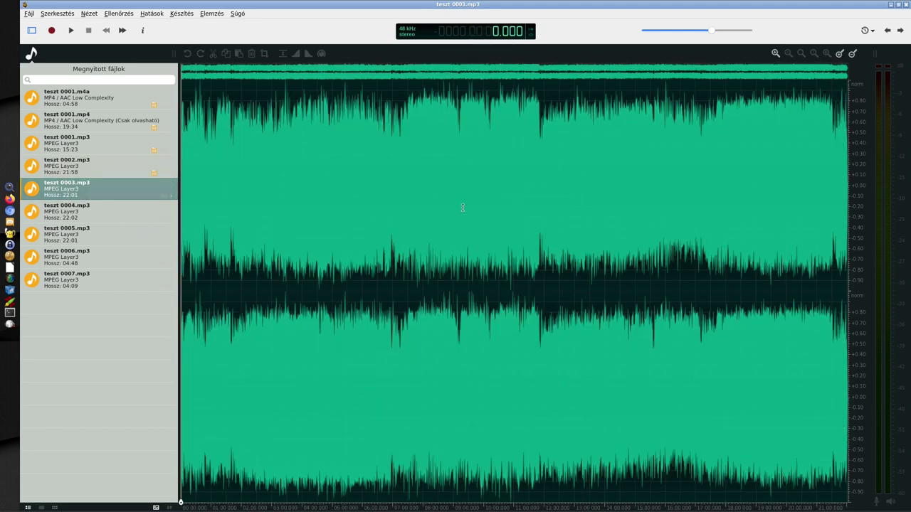
drag(463, 208, 111, 192)
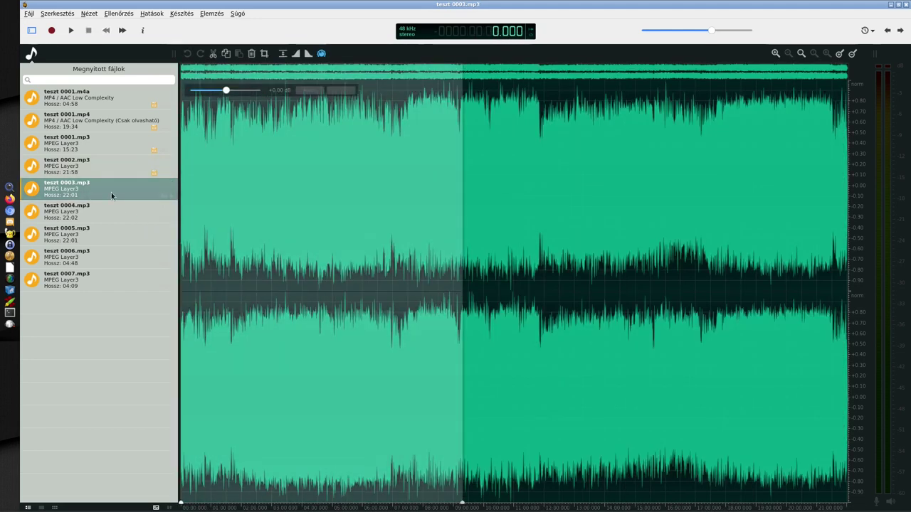
key(Delete)
click(74, 214)
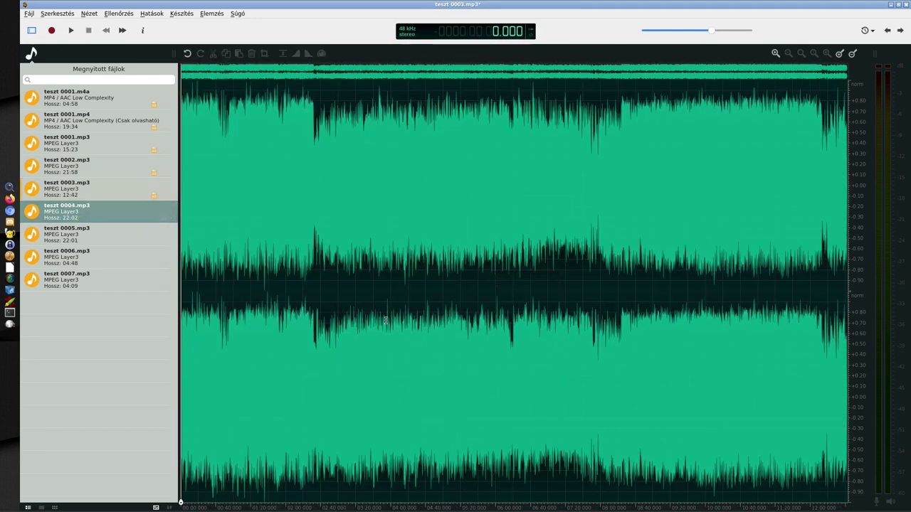
drag(321, 356, 546, 366)
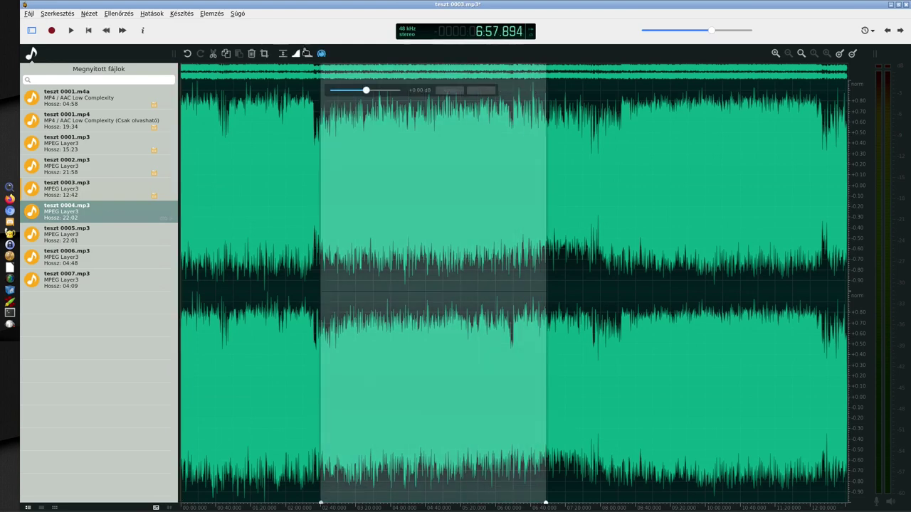
click(264, 54)
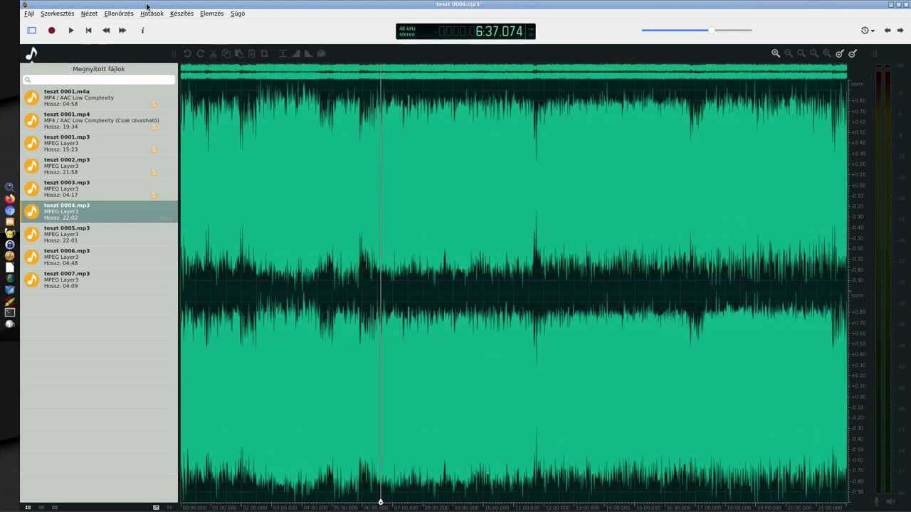
- Normalize teszt 0004.mp3 to 100 with the level unit set to percentage
click(151, 14)
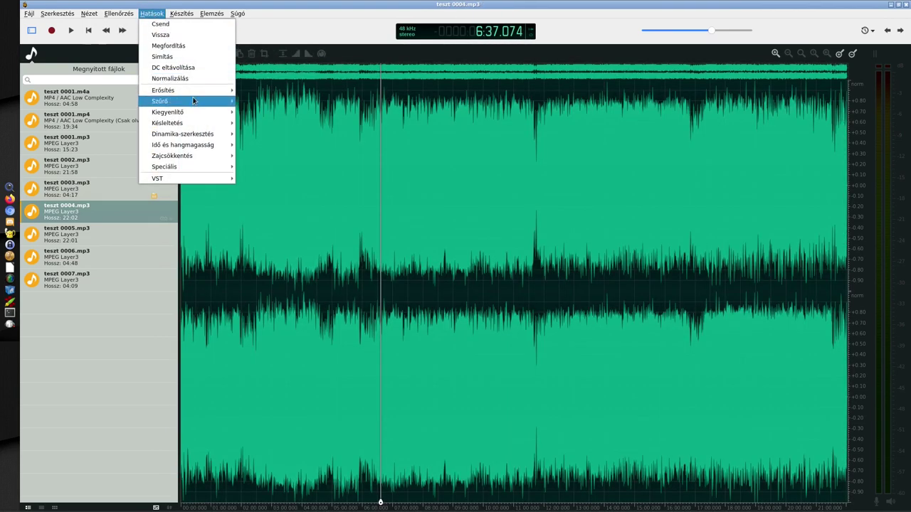
mouse_move(191, 97)
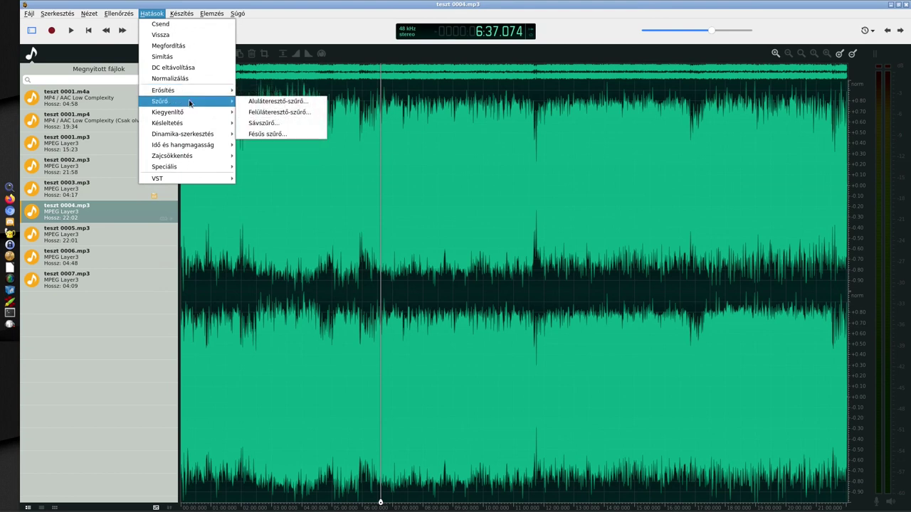
click(267, 135)
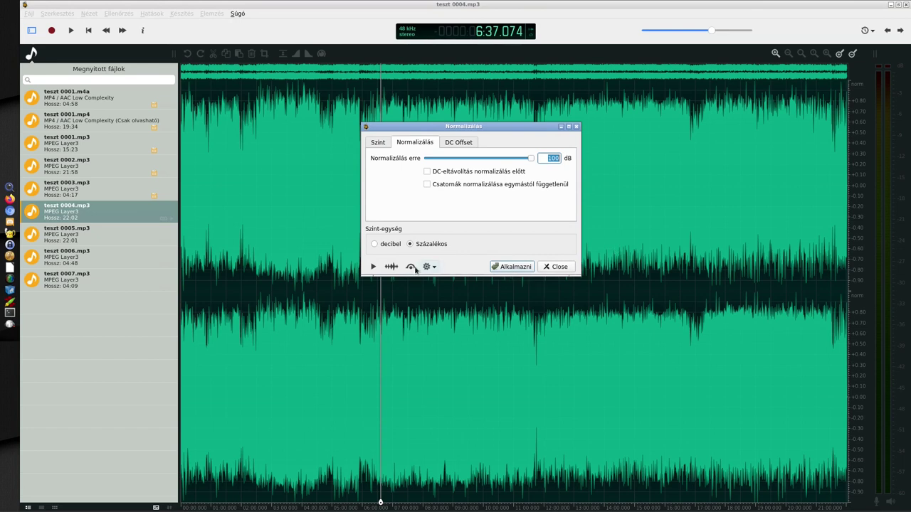
click(512, 268)
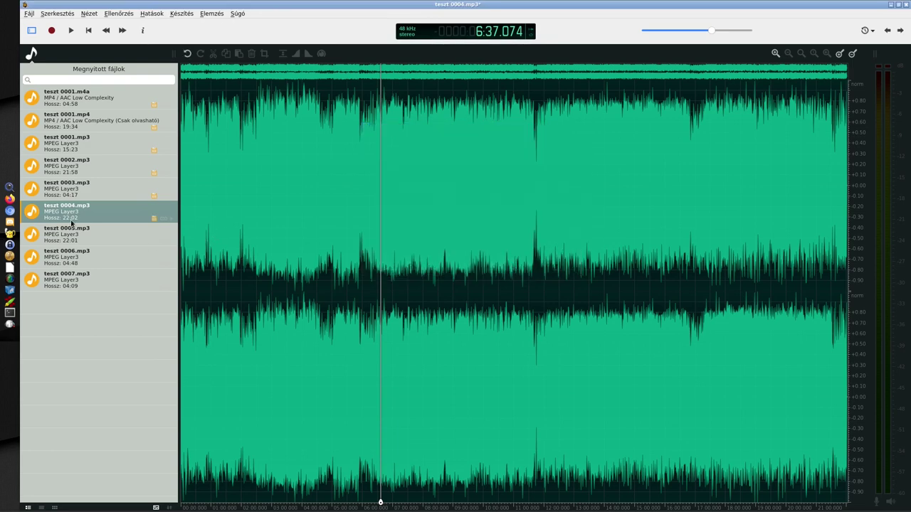
- Delete about the first 10 minutes of teszt 0004.mp3 and the section from about 1:57 to 5:42 of what remains
click(91, 231)
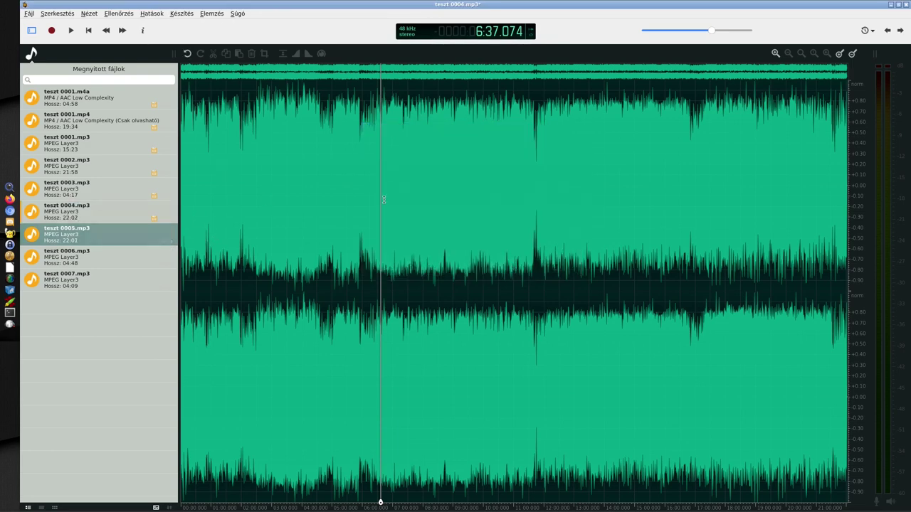
drag(384, 200, 171, 183)
key(Delete)
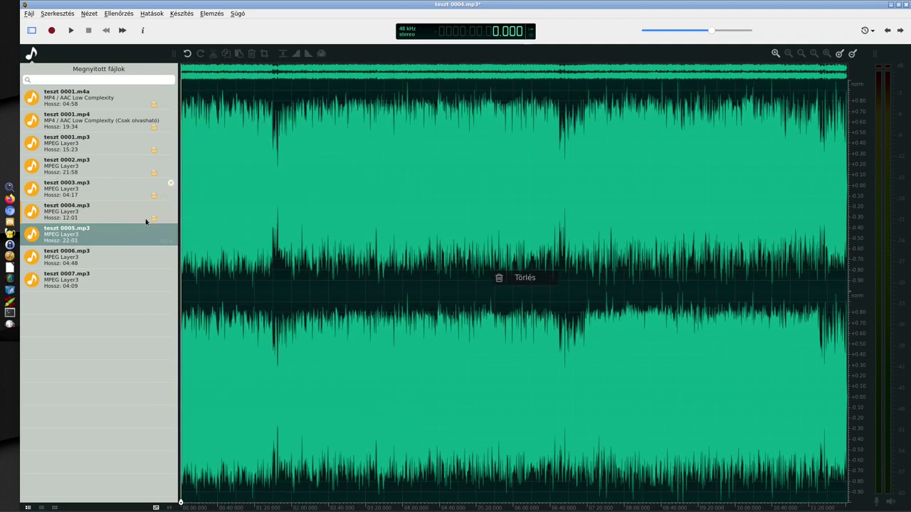
key(ctrl+a)
drag(288, 220, 496, 220)
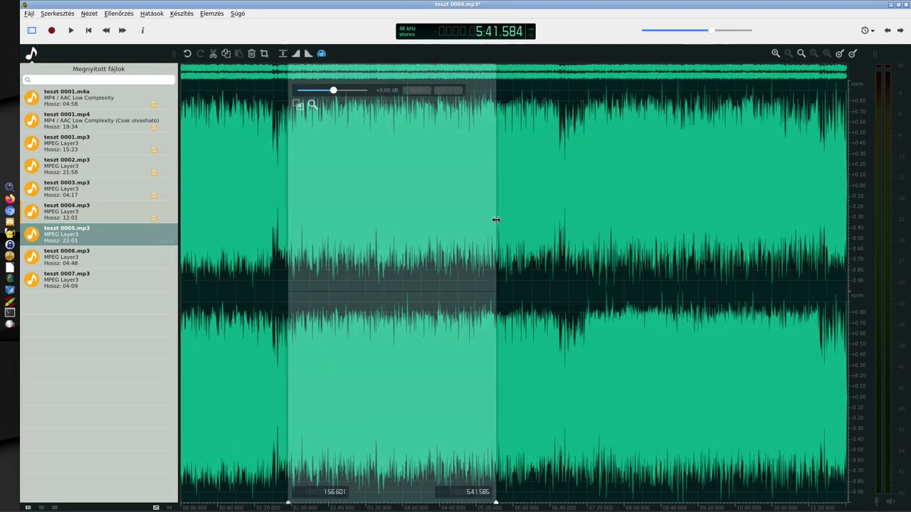
key(Delete)
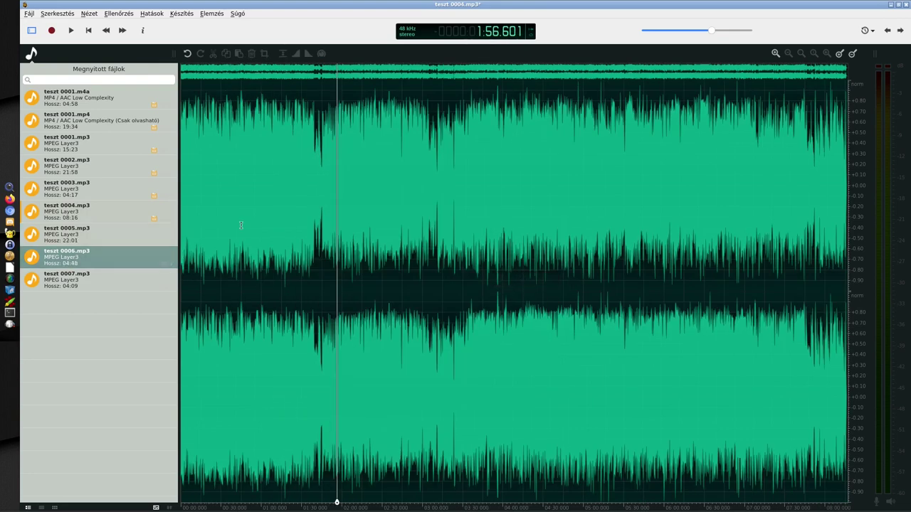
- Delete the section from about 0:45 to 3:16 in teszt 0004.mp3, and another from about 0:37 to 2:29
drag(241, 225, 442, 227)
key(Delete)
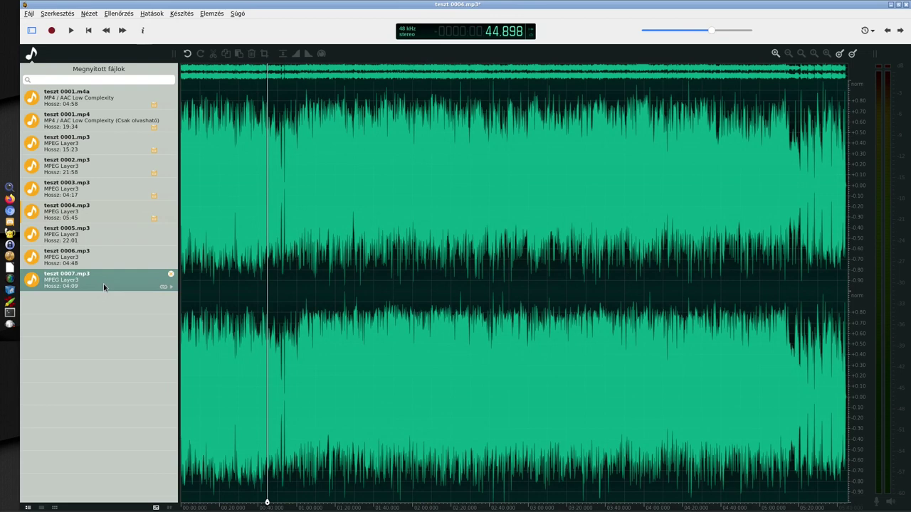
drag(471, 214, 252, 205)
key(Delete)
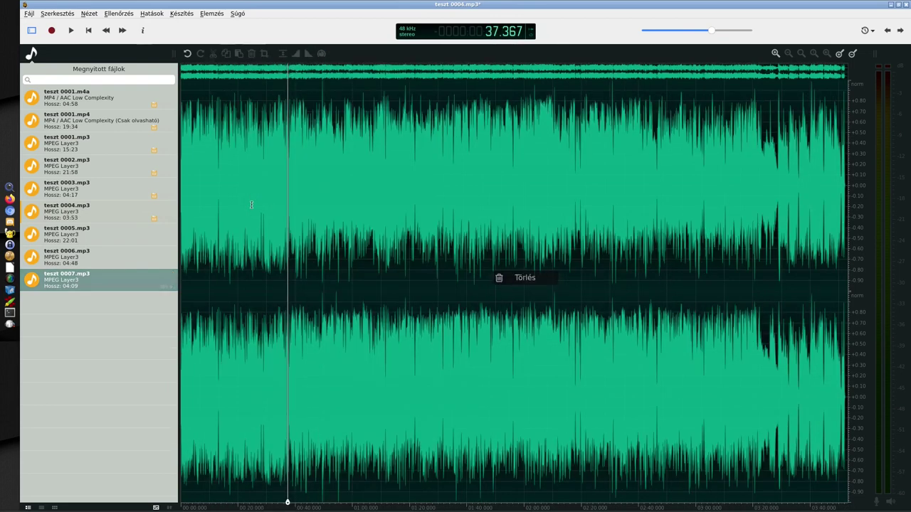
- Apply the smoothing effect (Simítás) to teszt 0004.mp3
click(153, 14)
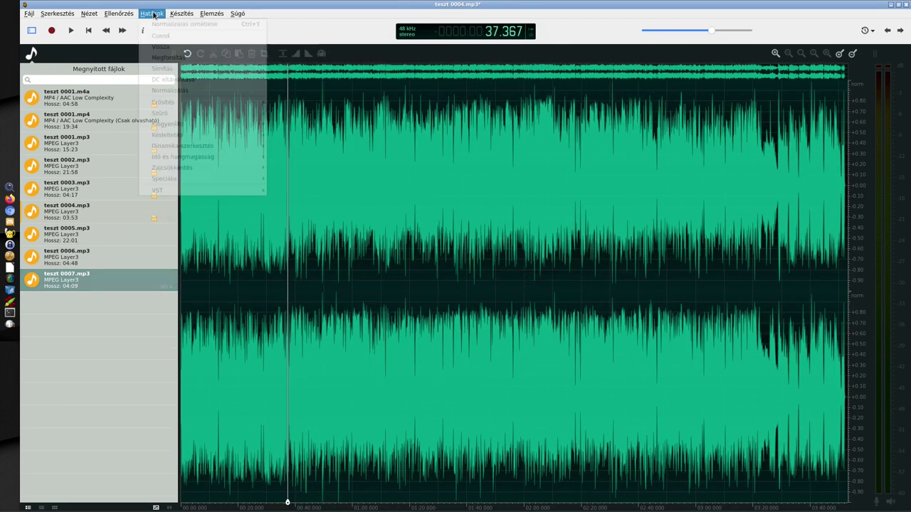
click(199, 72)
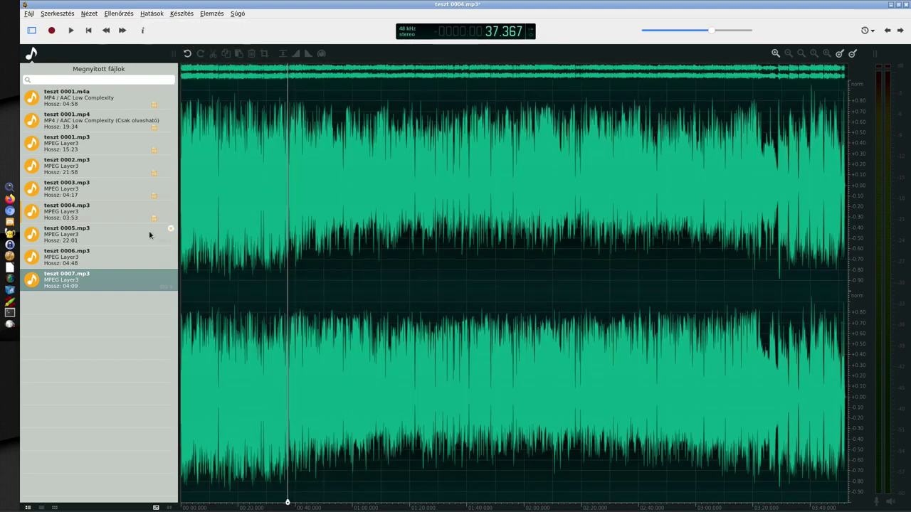
- Apply the Megfordítás effect to the whole of teszt 0005.mp3
click(149, 230)
click(151, 13)
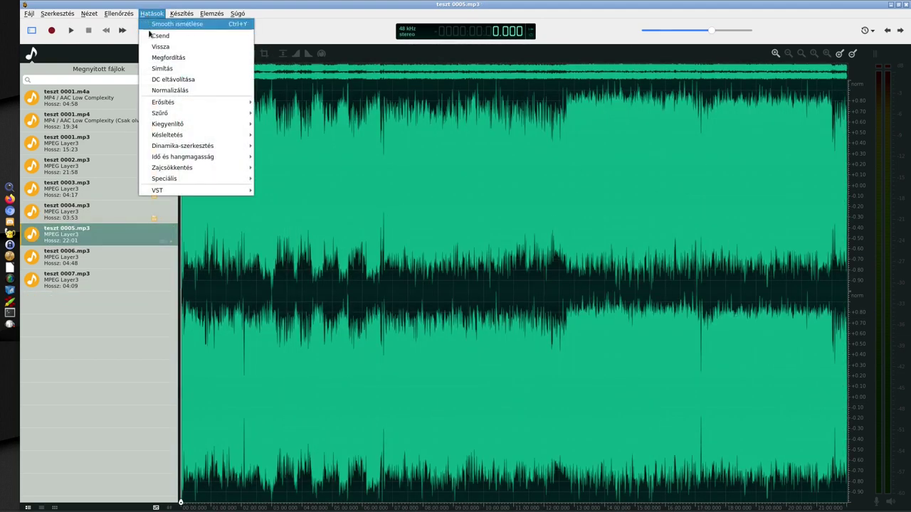
click(175, 59)
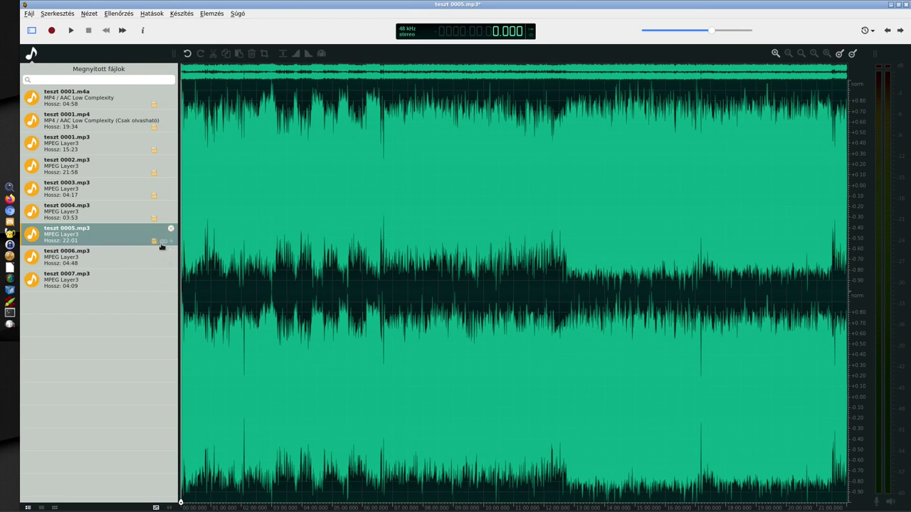
- Apply the dynamics compressor (Tömörítő) to the displayed audio, keeping its current settings
click(126, 264)
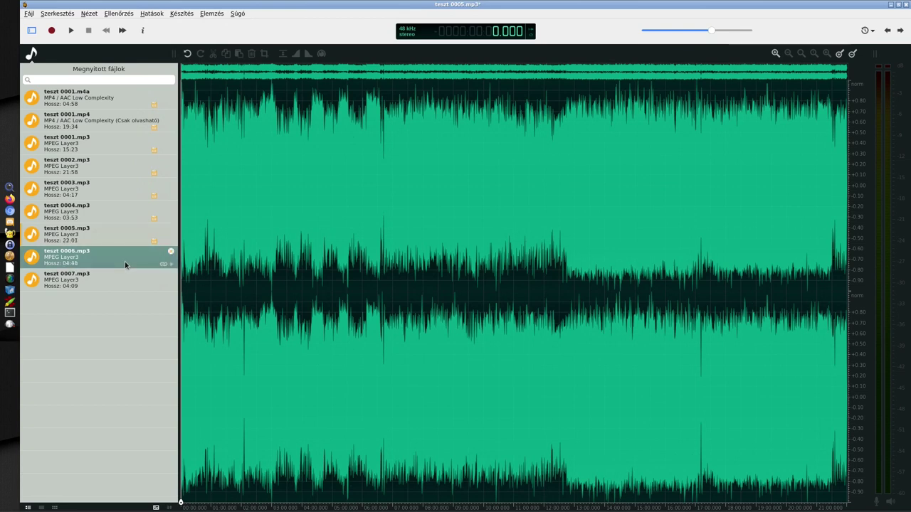
click(150, 14)
mouse_move(202, 148)
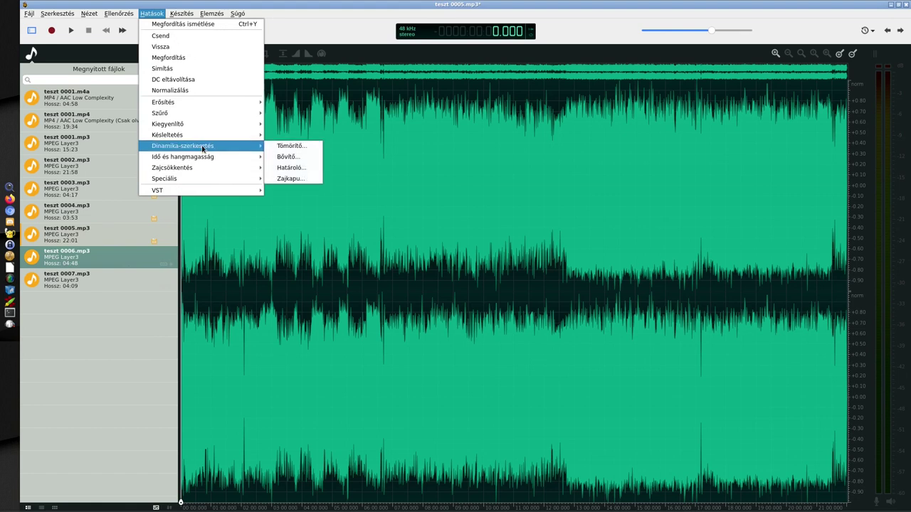
click(289, 146)
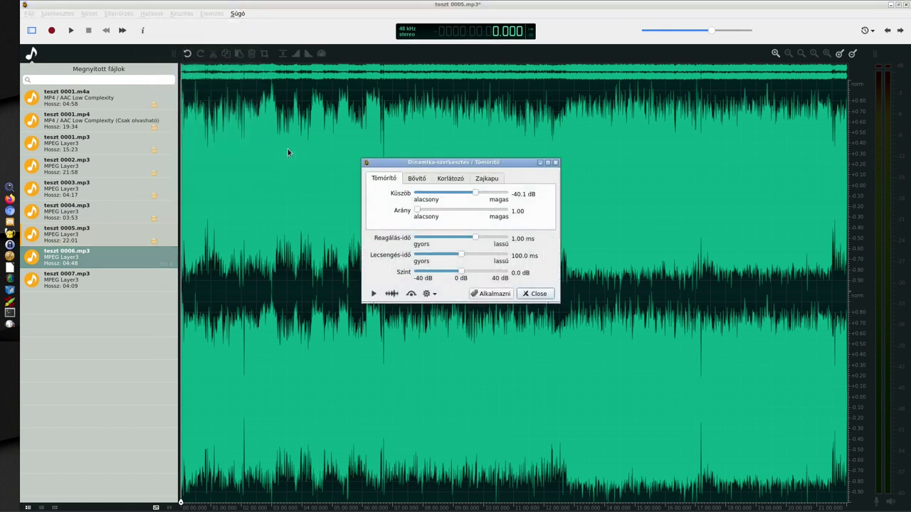
click(490, 294)
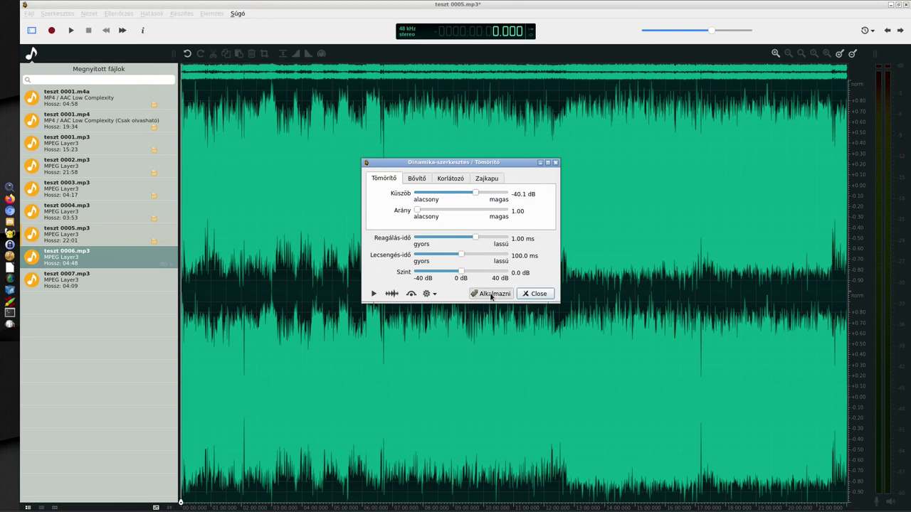
click(490, 294)
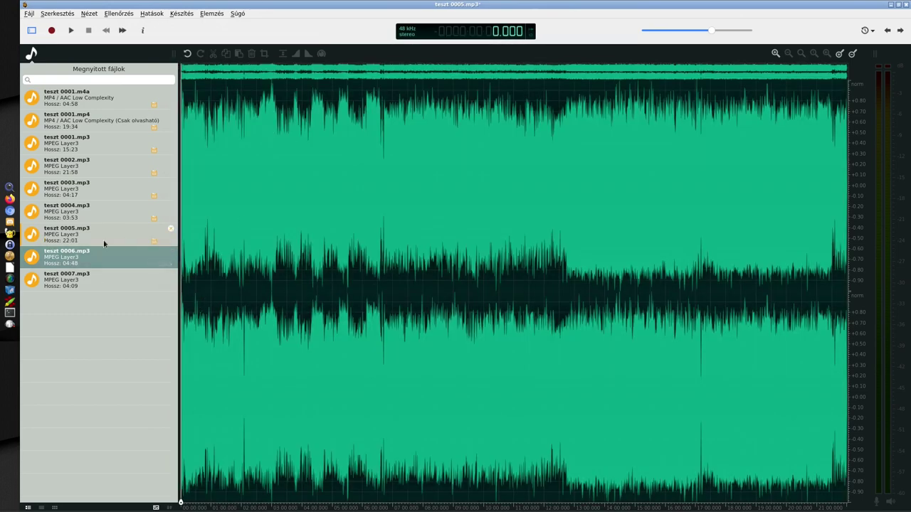
- Delete about the first 1:43 of teszt 0006.mp3 and the section from about 0:19 to 1:24 of what remains
click(88, 259)
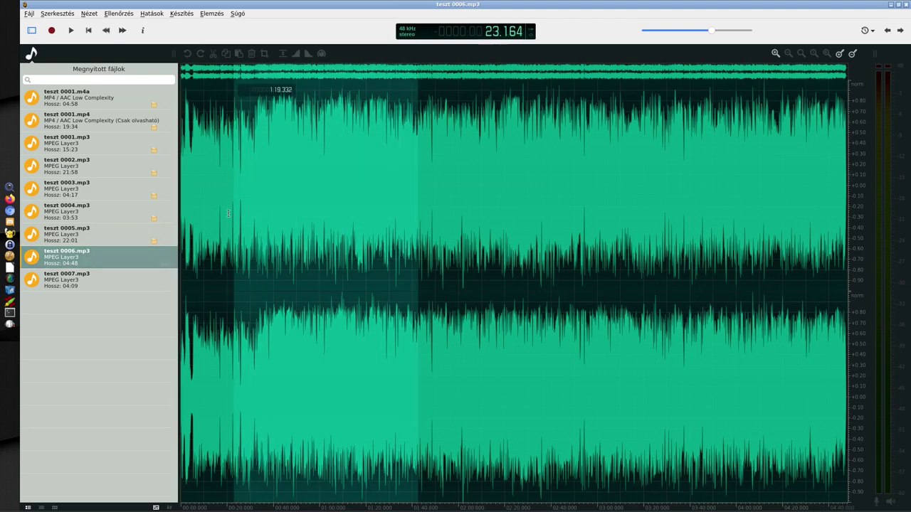
key(Delete)
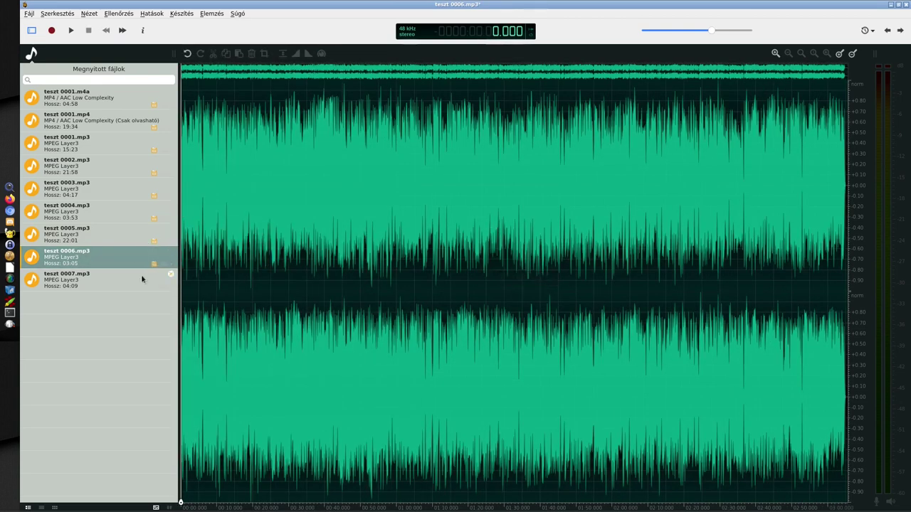
click(73, 285)
drag(250, 233, 482, 228)
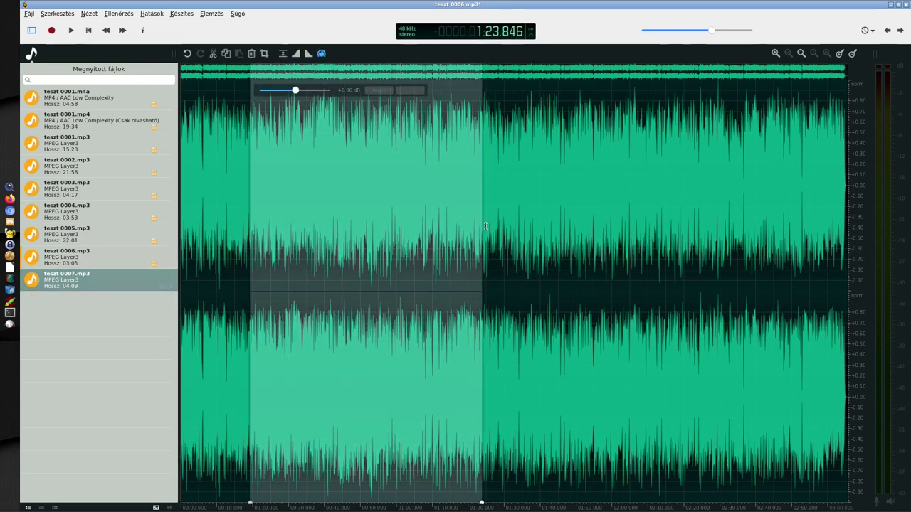
key(Delete)
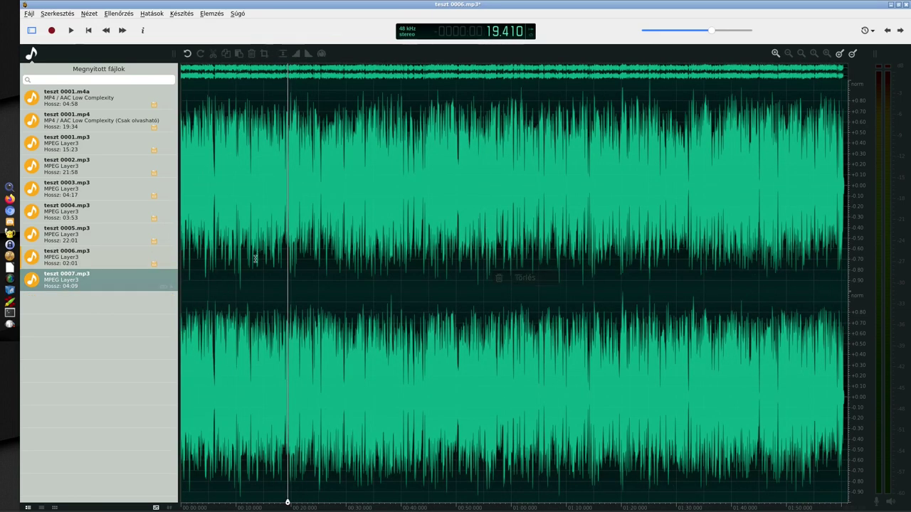
- Delete the section from about 0:38 to 1:46 in teszt 0007.mp3
click(134, 285)
drag(279, 356, 459, 359)
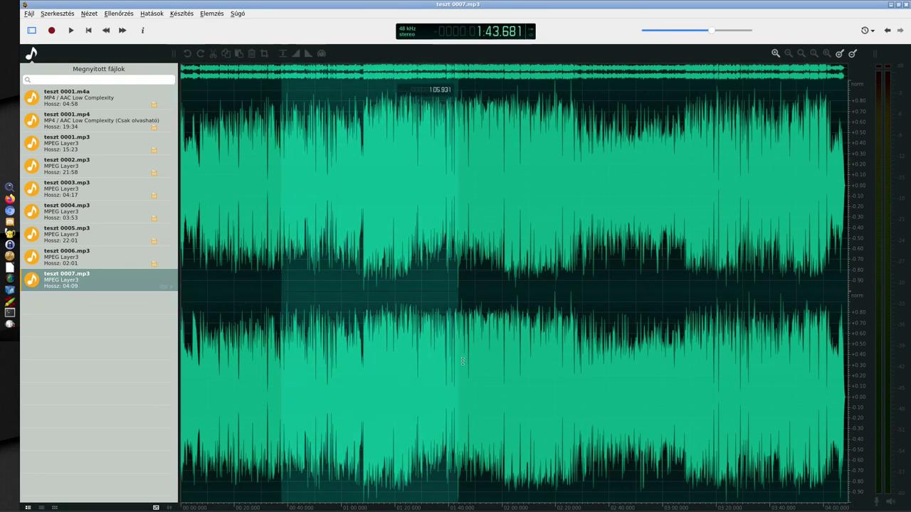
key(Delete)
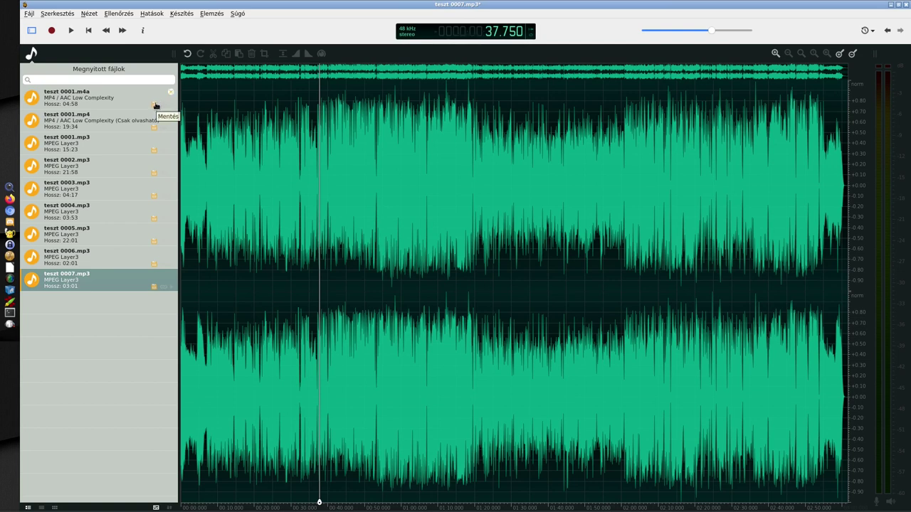
- Save all modified files at once, replacing the existing teszt 0001.mp4 in MP4 (AAC - Advanced Audio Coding) format
click(28, 13)
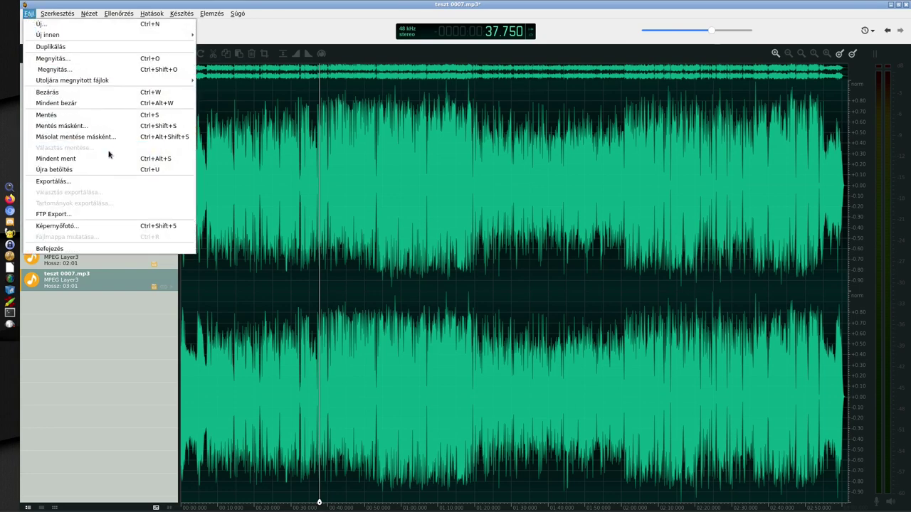
click(87, 159)
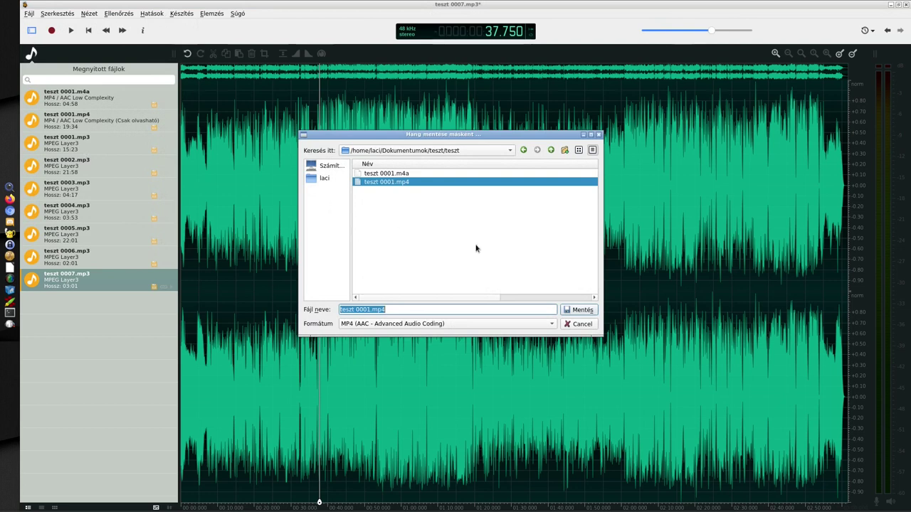
click(591, 311)
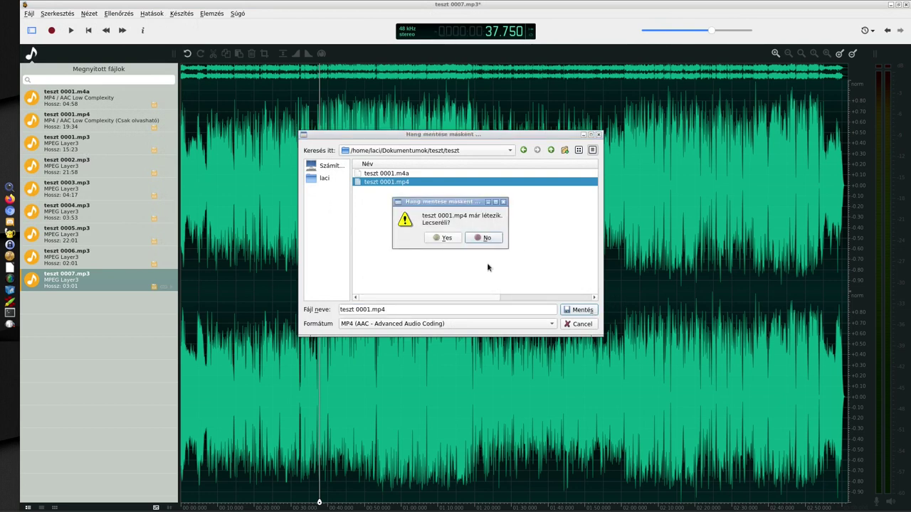
click(445, 238)
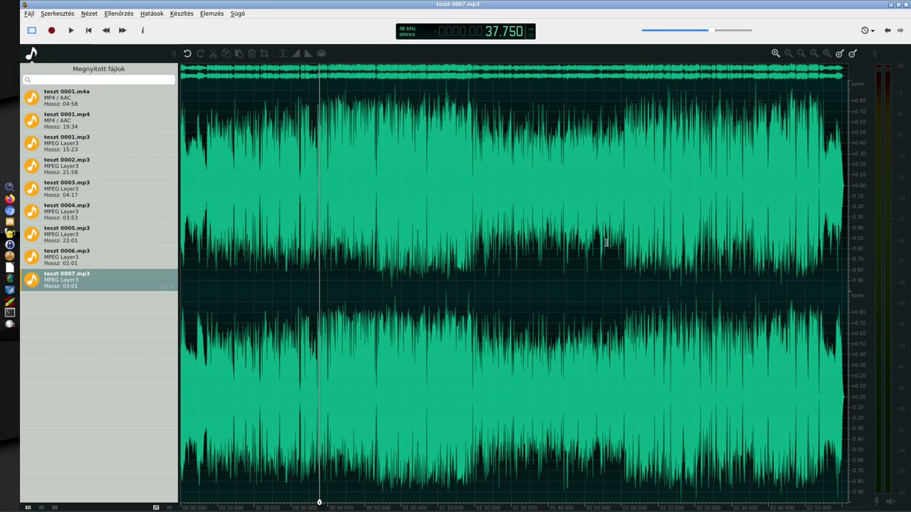
click(643, 242)
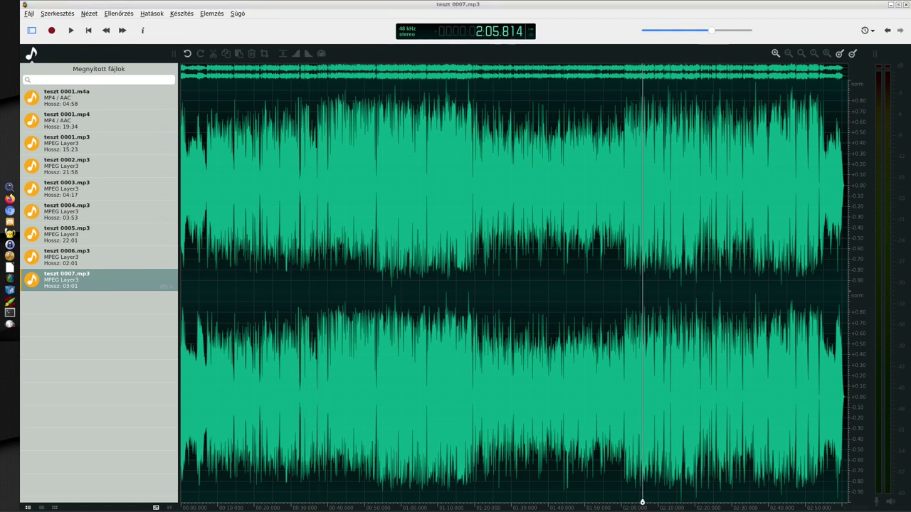